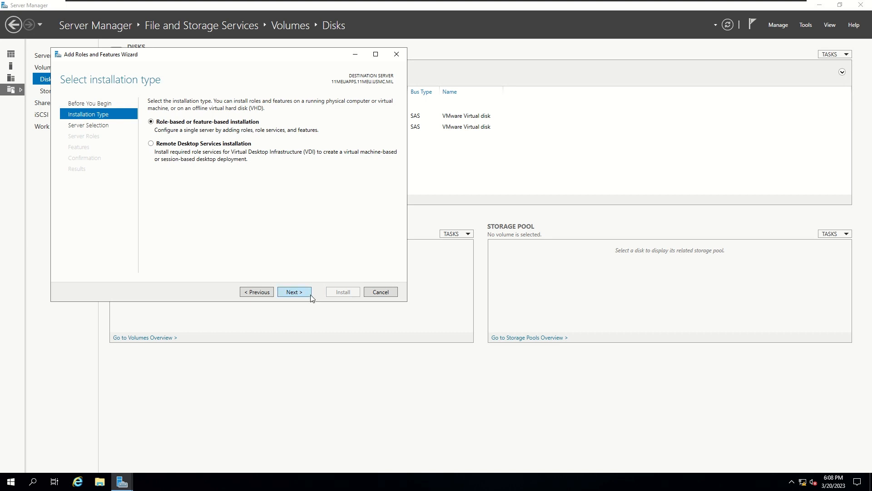
Choose role-based installation on this server and add the DHCP Server role with its management tools
click(304, 293)
click(304, 292)
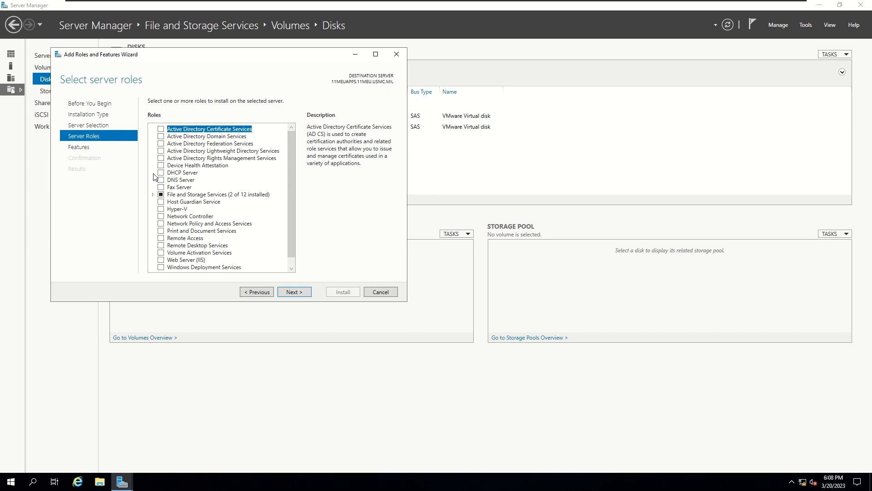
click(161, 173)
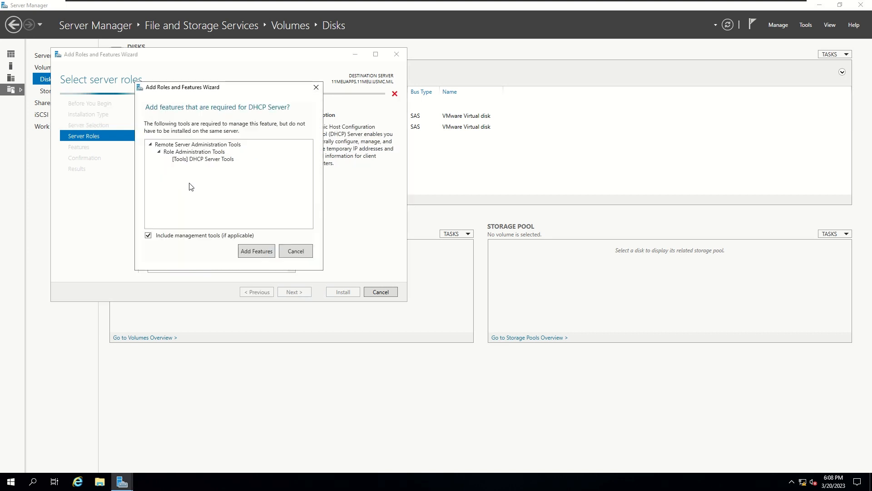
click(257, 251)
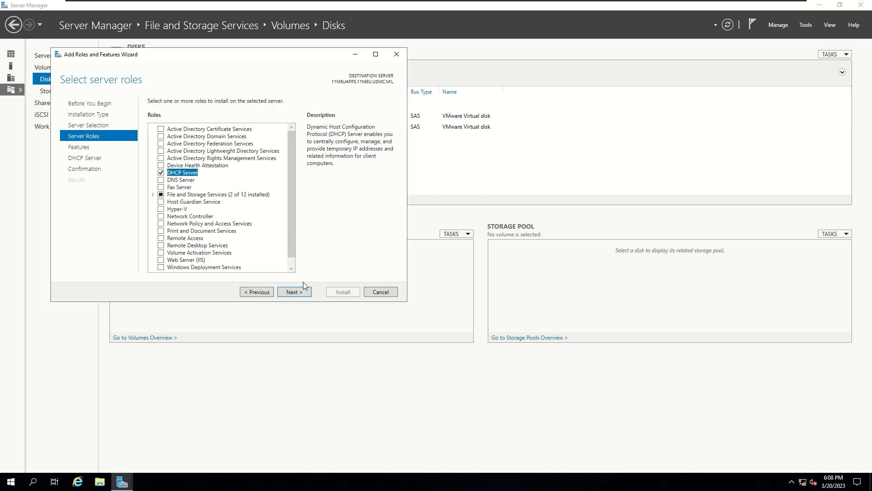
click(302, 293)
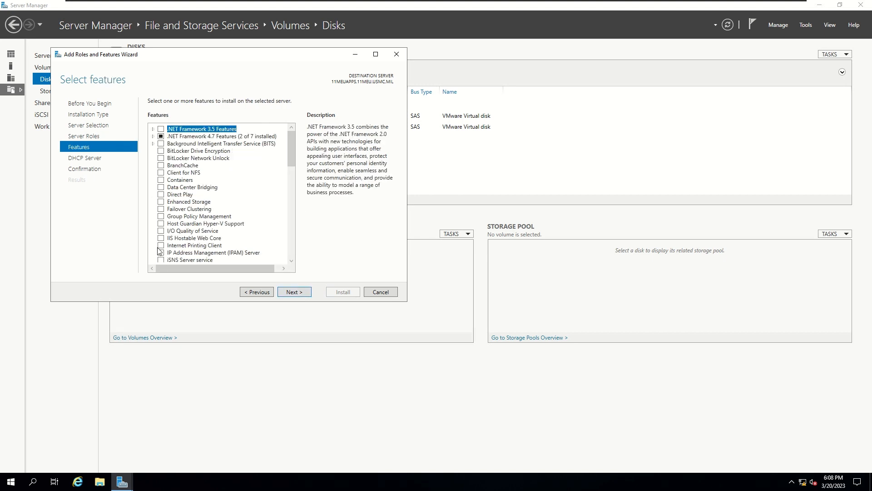
Skip extra features, allow automatic restarts, and start the DHCP Server installation
click(295, 291)
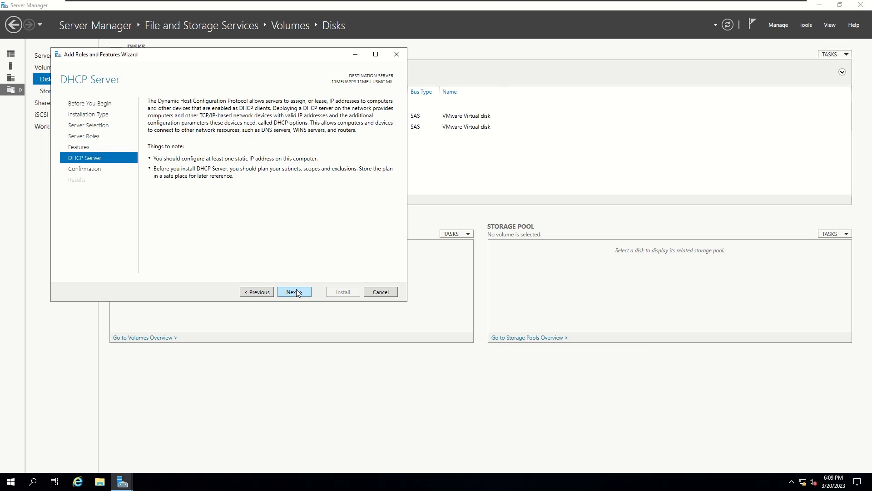
click(296, 291)
click(152, 114)
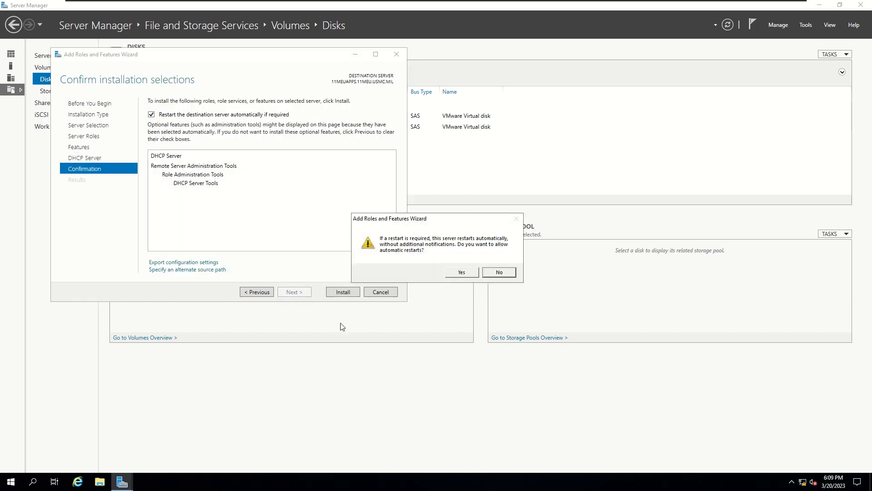
click(460, 273)
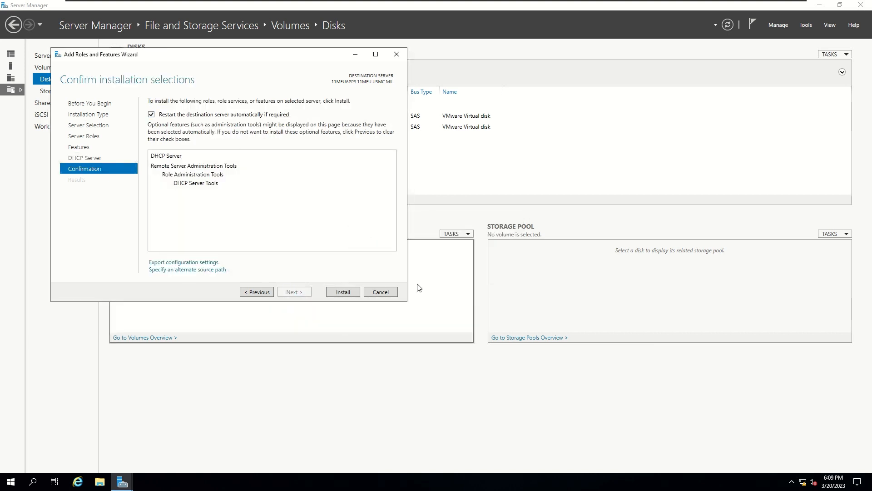
click(346, 292)
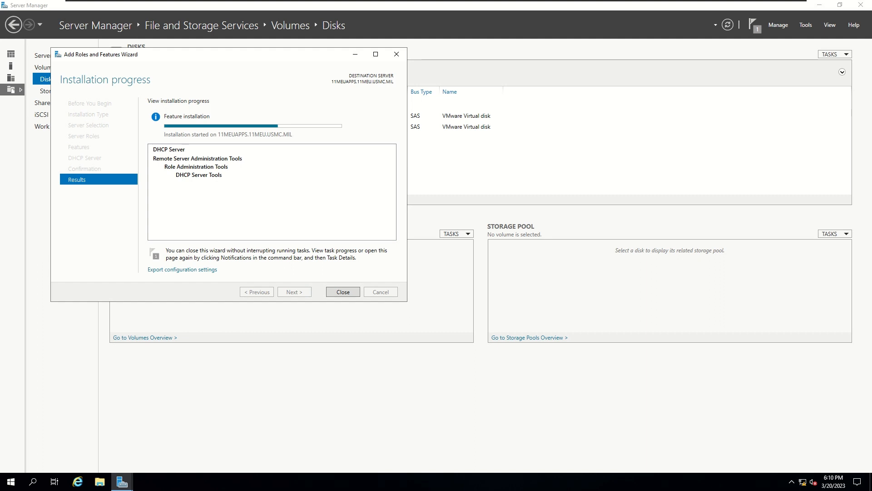
Close the Add Roles and Features Wizard after the DHCP Server installation succeeds
click(339, 292)
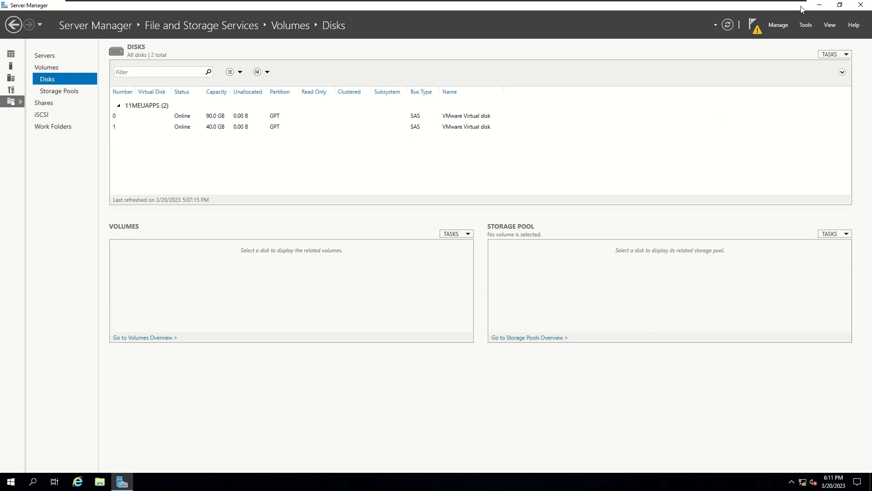
Complete the DHCP post-deployment configuration, authorizing the server with the current user's credentials
click(754, 26)
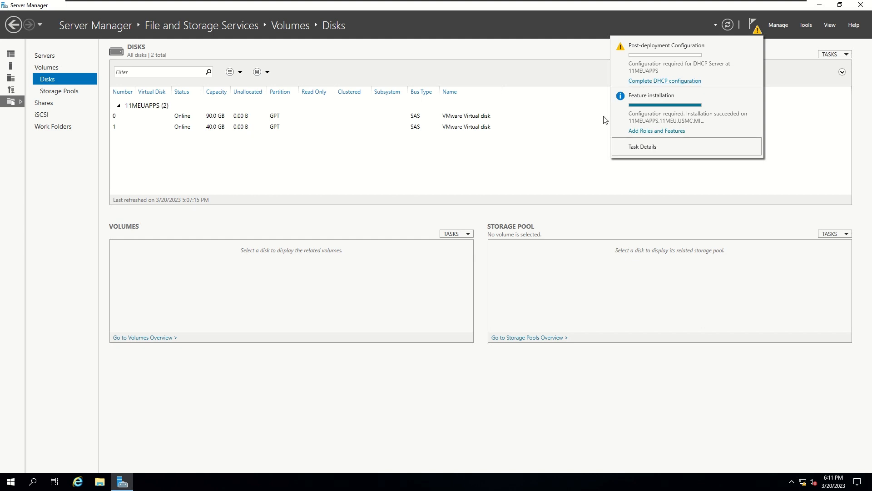
click(672, 81)
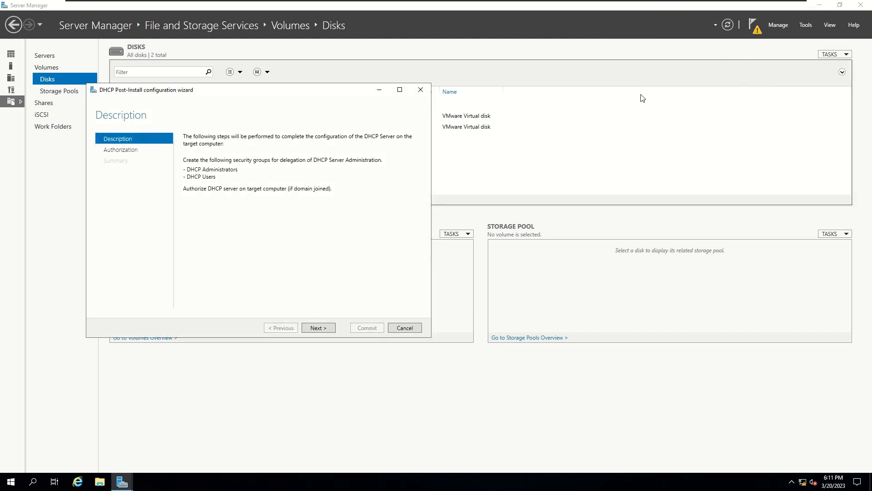
click(330, 327)
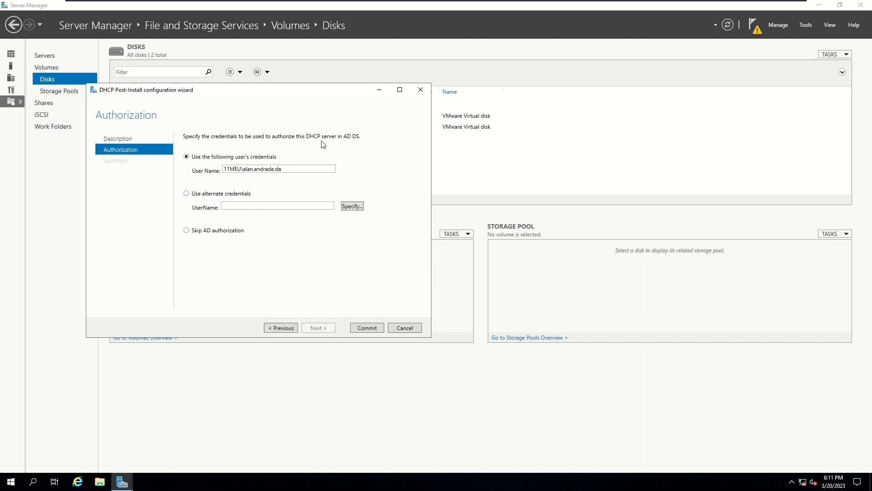
click(359, 328)
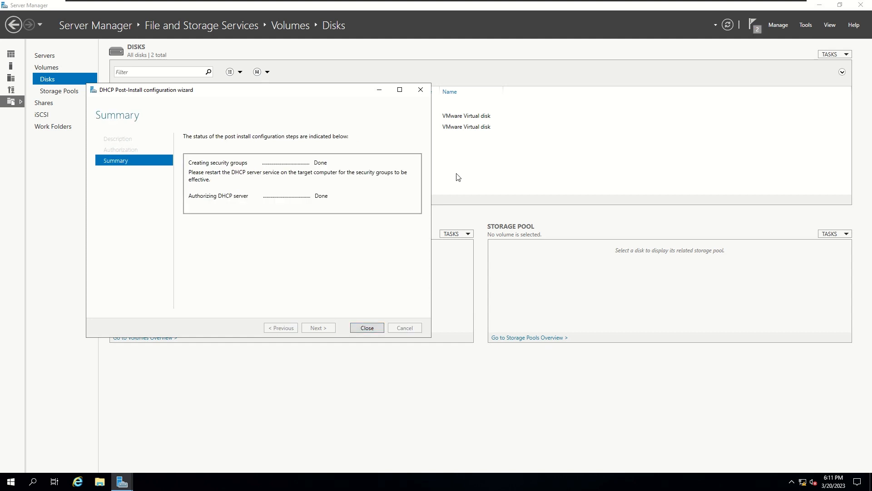
click(374, 332)
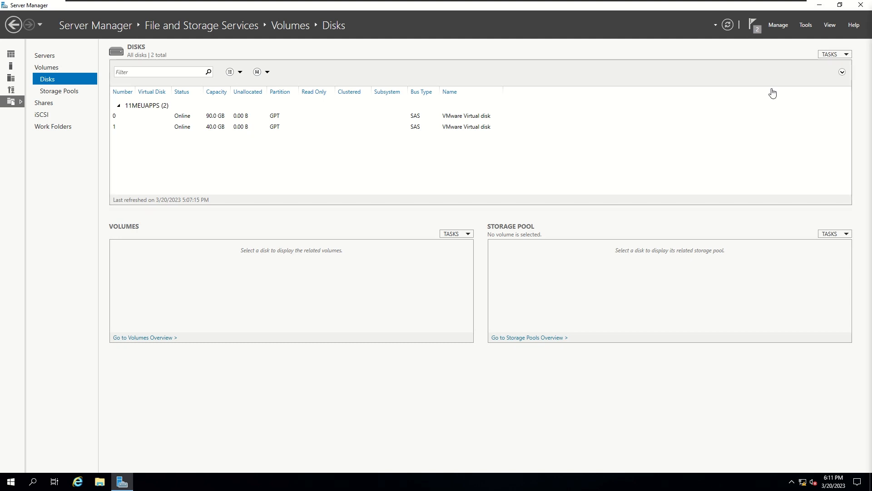
Launch the DHCP console from Tools, maximized, with a widened navigation tree
click(806, 25)
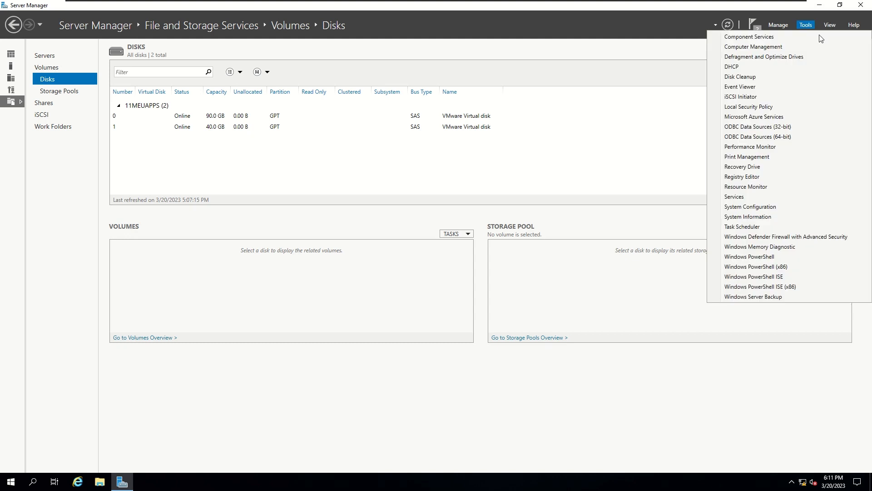
click(764, 71)
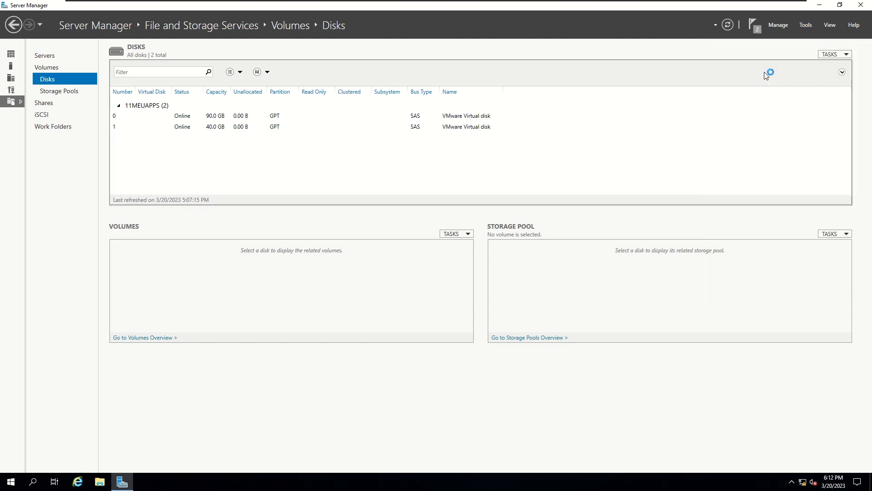
click(818, 7)
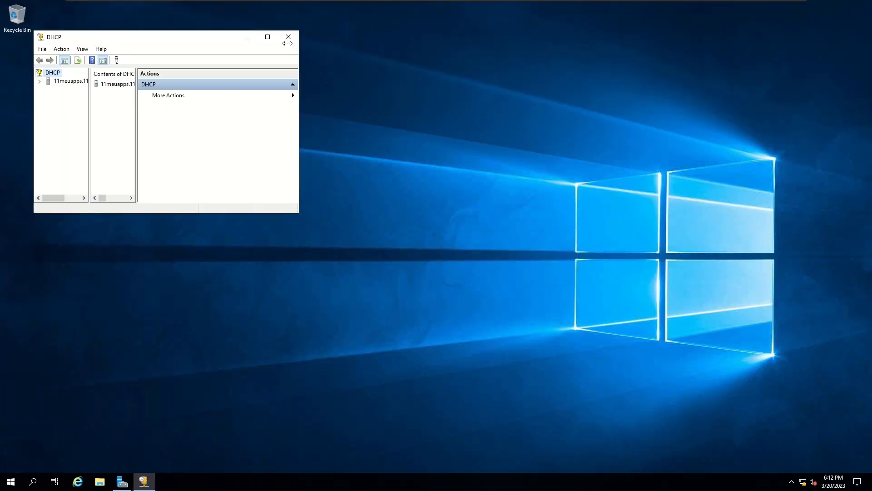
click(268, 37)
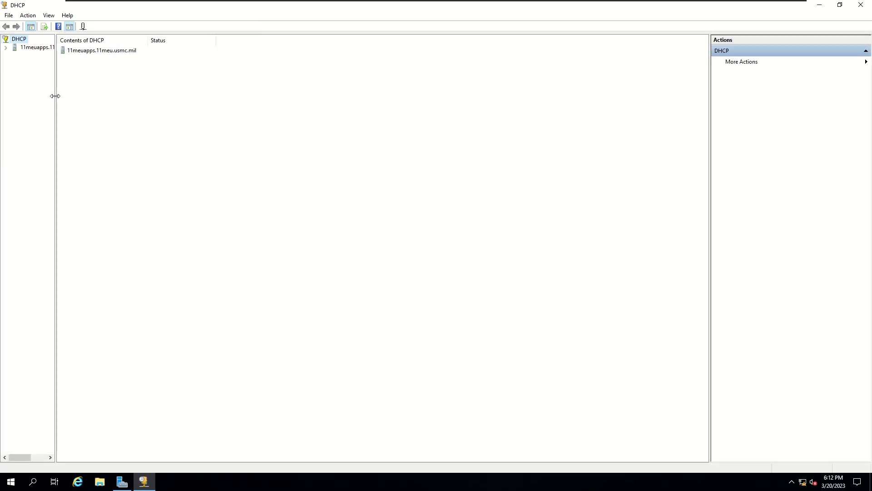
drag(55, 96, 140, 96)
Expand the DHCP server's IPv4 and IPv6 branches and select IPv4
click(6, 48)
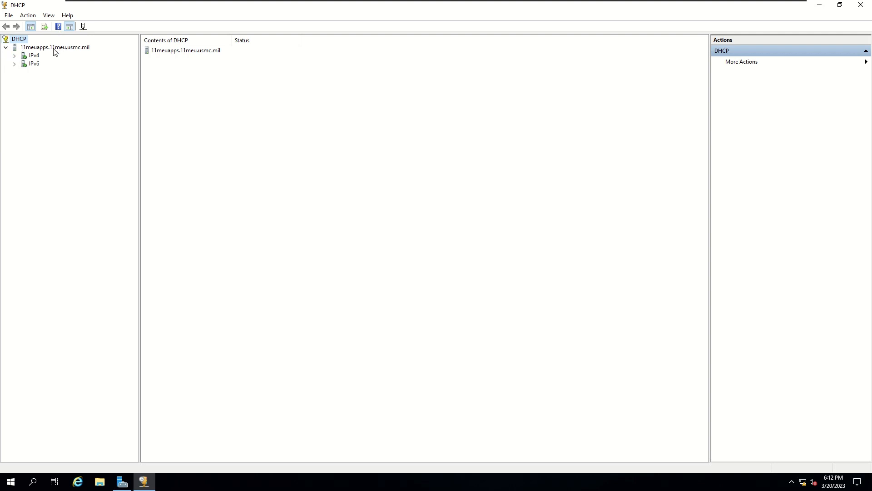
click(14, 56)
click(14, 88)
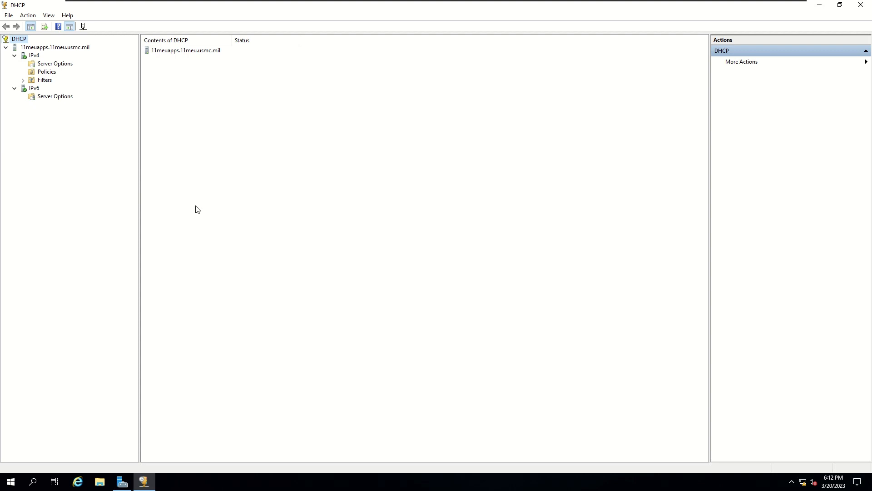
click(34, 55)
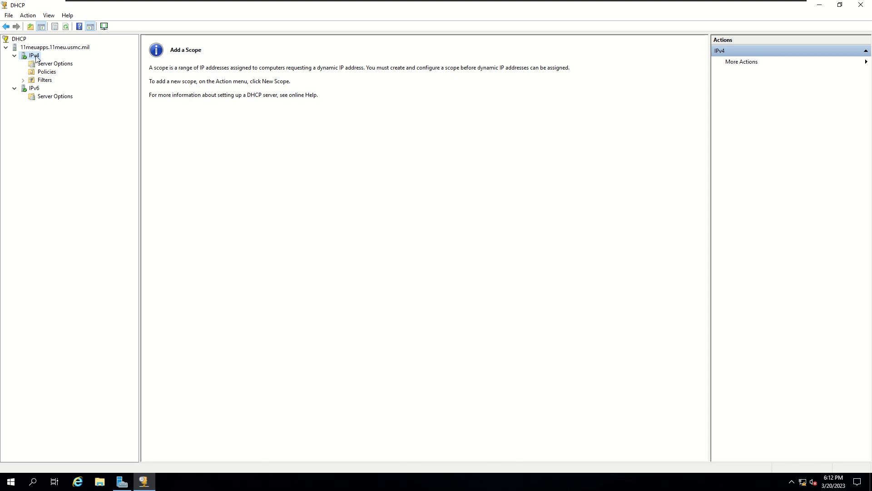
Start a New Scope under IPv4 named '11MEU Primary Scope'
right_click(36, 57)
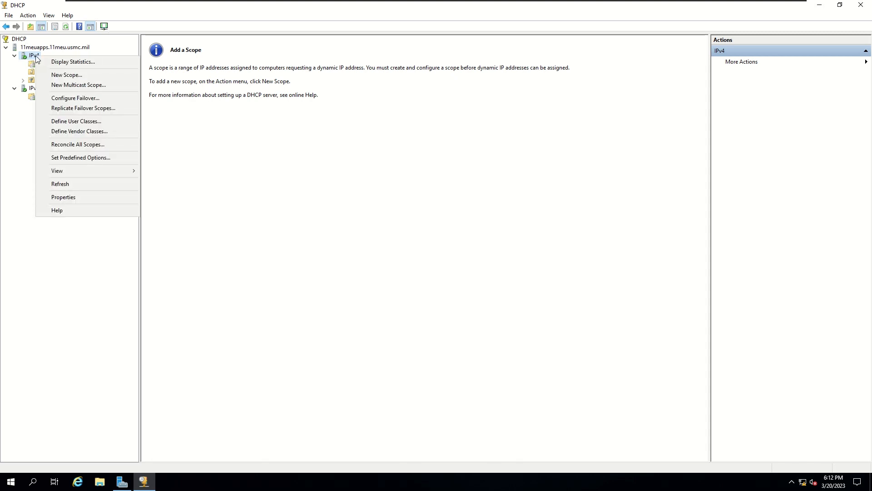
click(65, 77)
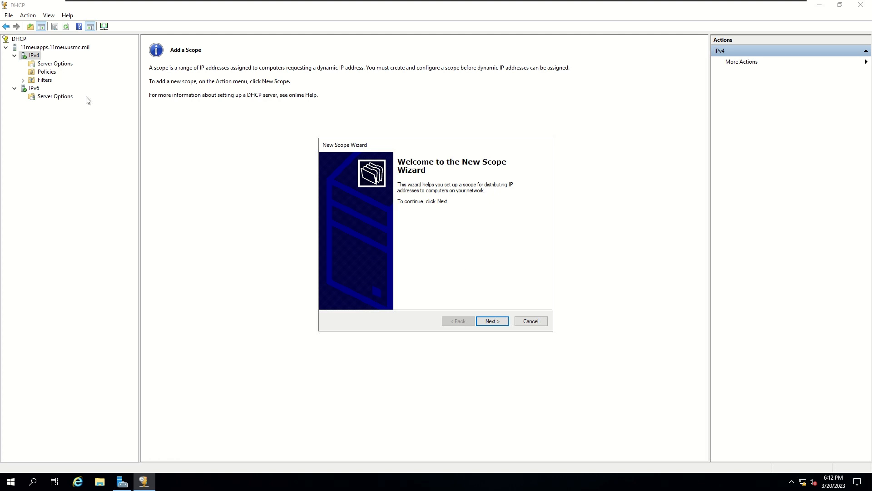
click(487, 322)
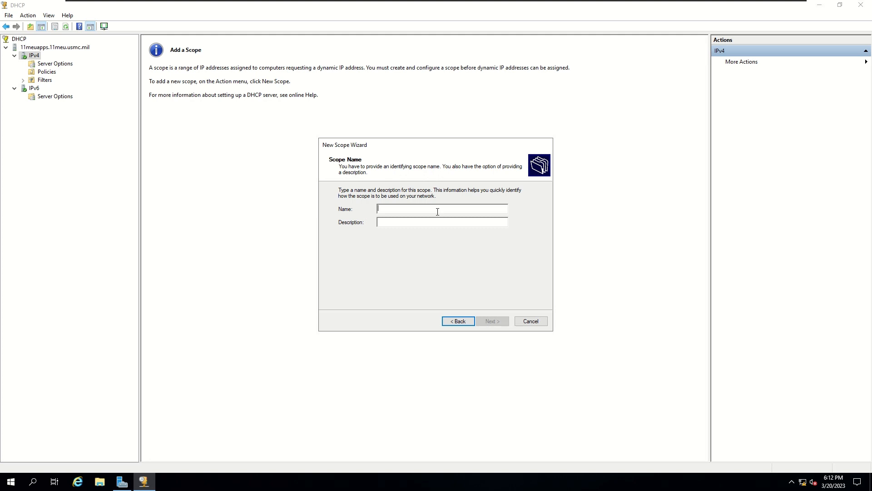
text(11MEUY)
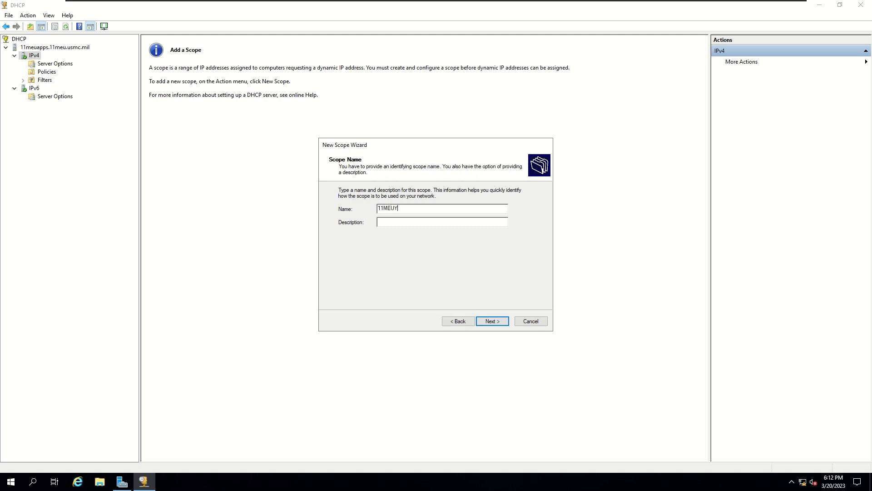
text( Primary Scope)
click(491, 321)
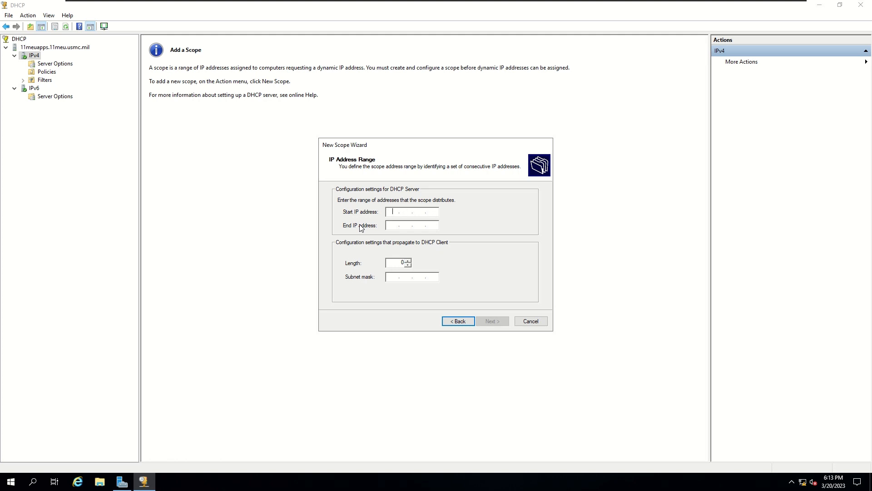
Enter range 172.18.11.101 to 172.18.11.126 with prefix length 25 (mask 255.255.255.128)
text(172.18)
text(.11)
text(0)
text(101)
key(Tab)
text(172.18.11.)
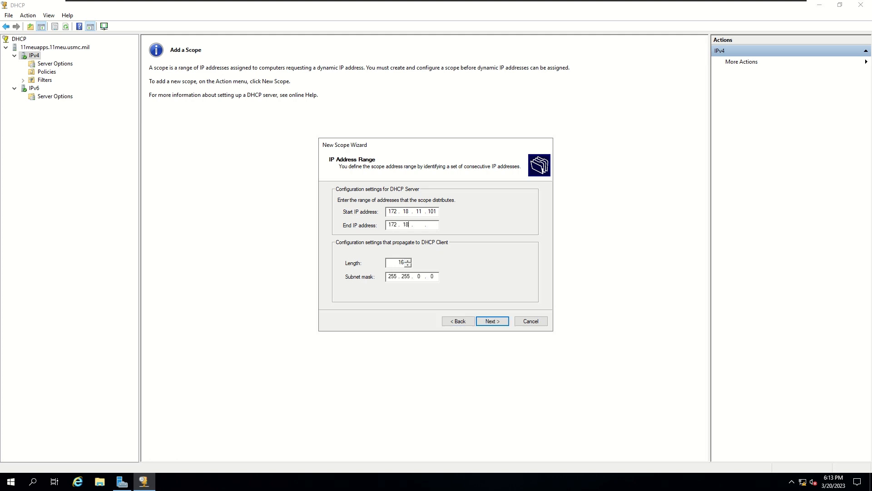
text(126)
double_click(406, 262)
text(25)
click(498, 323)
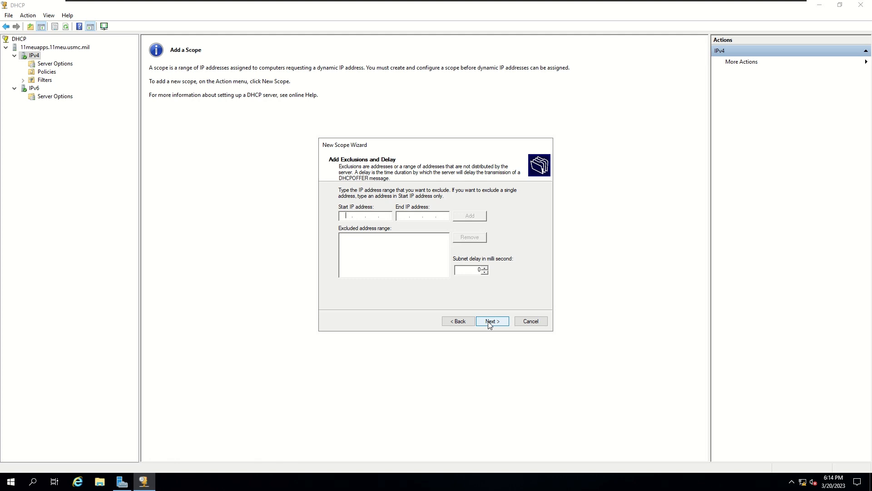
Skip exclusions, keep the 8-day lease, and choose to configure DHCP options now
click(491, 322)
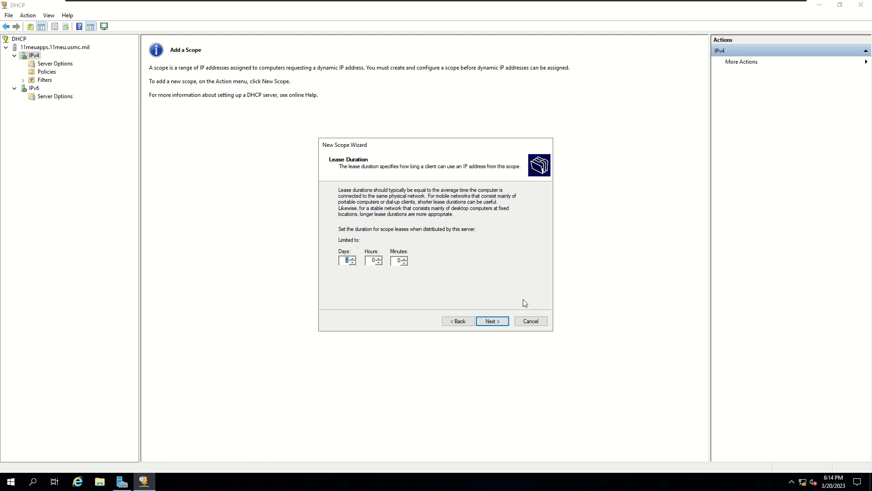
click(353, 258)
click(500, 322)
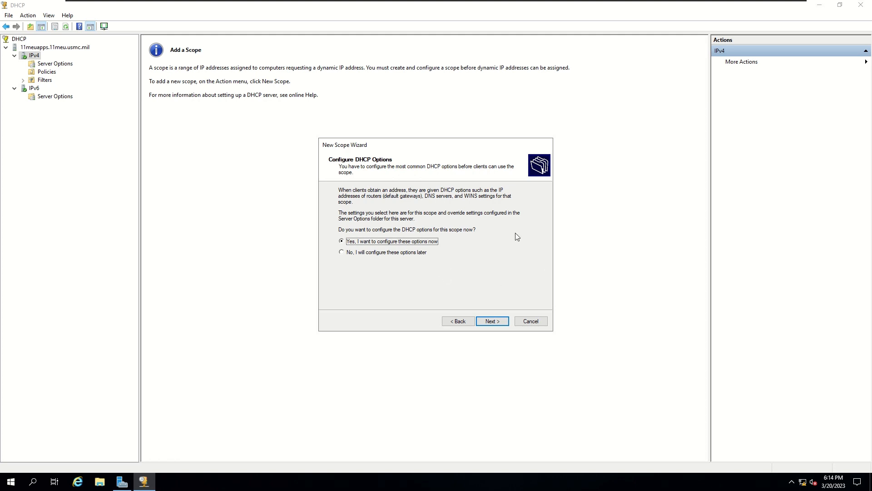
click(488, 322)
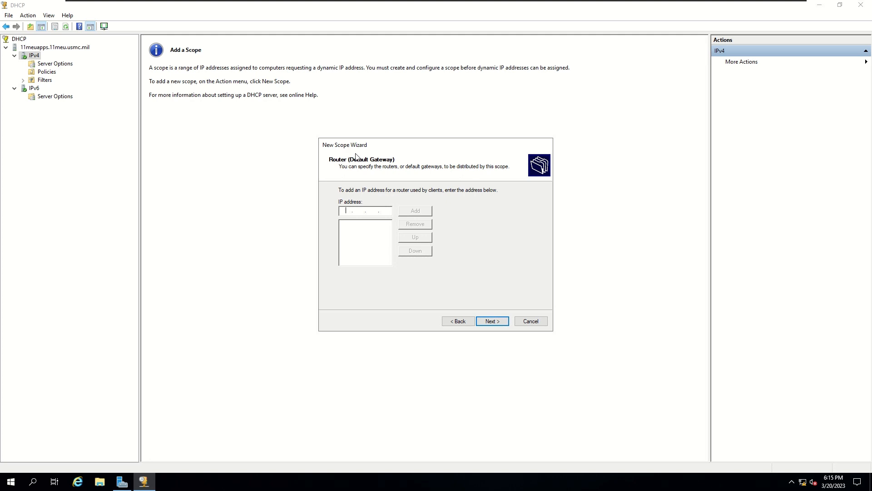
Add 172.18.11.1 as the scope's default gateway router
text(172 . 18 . 11)
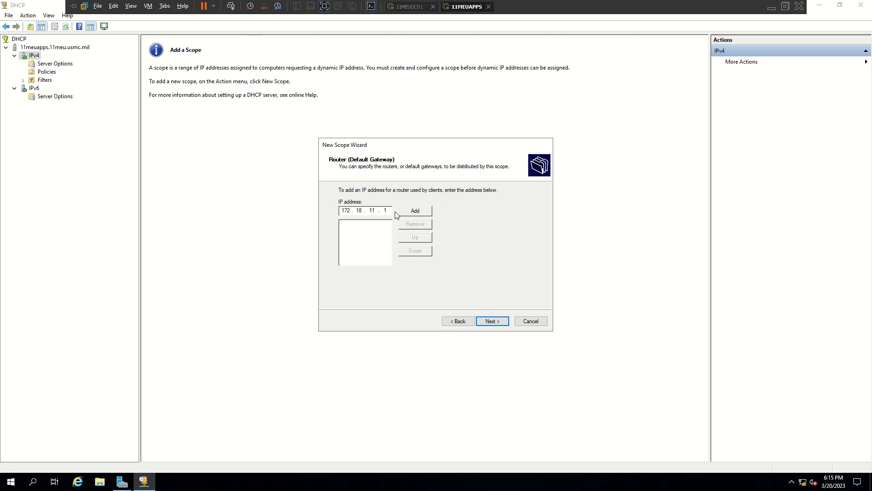
click(407, 211)
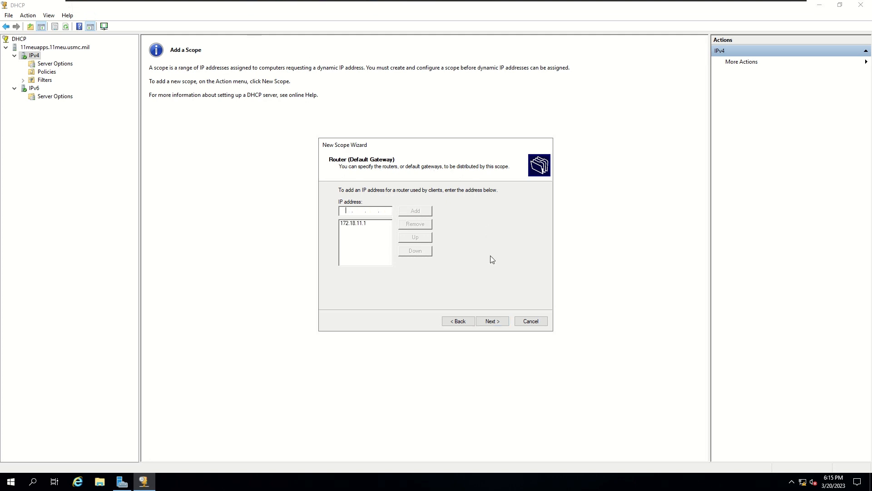
click(503, 323)
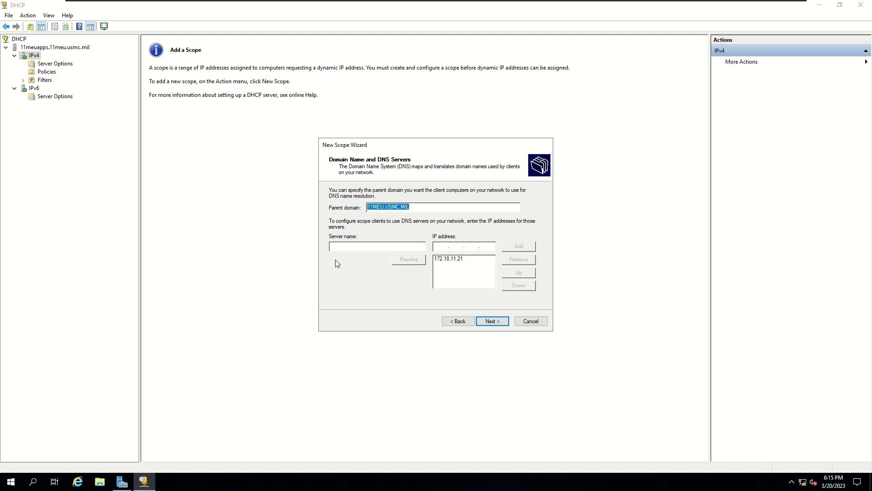
Remove the listed DNS server and enter server name 11meudc01 to resolve it
click(484, 267)
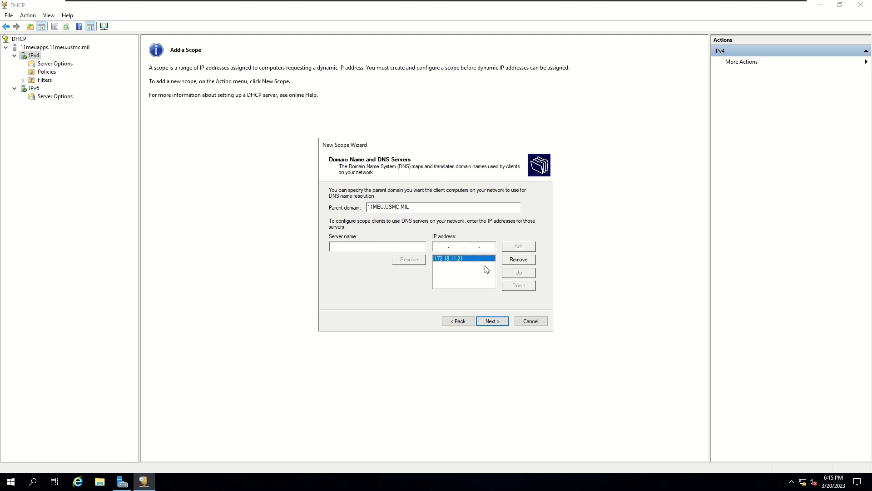
click(518, 260)
click(361, 246)
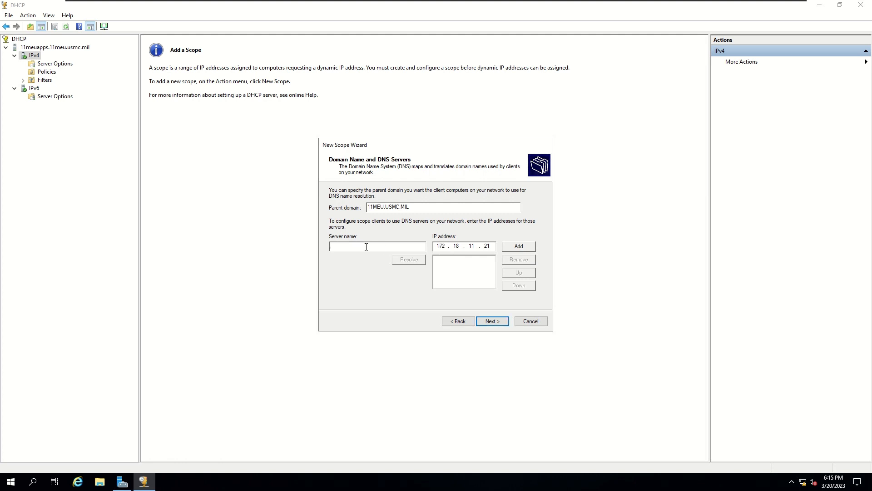
text(11m)
text(eudc01)
click(409, 260)
Resolve 11meudc01 to 172.18.11.21 and add it to the DNS server list
click(492, 247)
key(BackSpace)
key(BackSpace)
key(BackSpace)
key(BackSpace)
key(BackSpace)
key(BackSpace)
key(BackSpace)
key(BackSpace)
key(BackSpace)
click(413, 262)
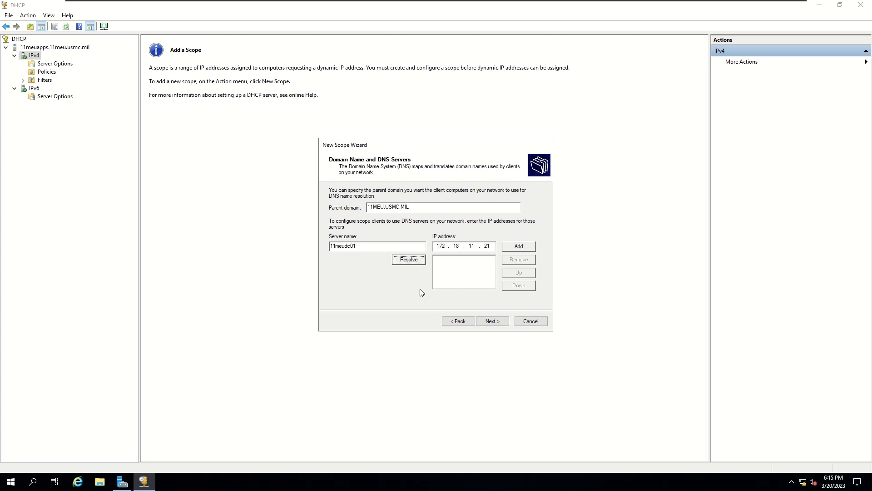
click(489, 247)
key(BackSpace)
key(BackSpace)
key(BackSpace)
key(BackSpace)
key(BackSpace)
key(BackSpace)
key(BackSpace)
key(BackSpace)
key(BackSpace)
click(402, 245)
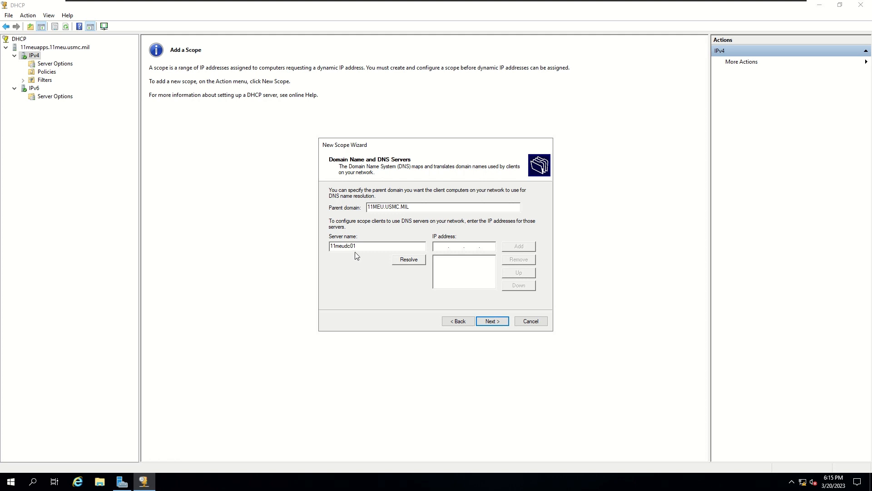
click(410, 262)
click(527, 246)
Accept the DNS settings, skip WINS, activate the scope, and finish the wizard
drag(357, 245, 303, 249)
click(495, 322)
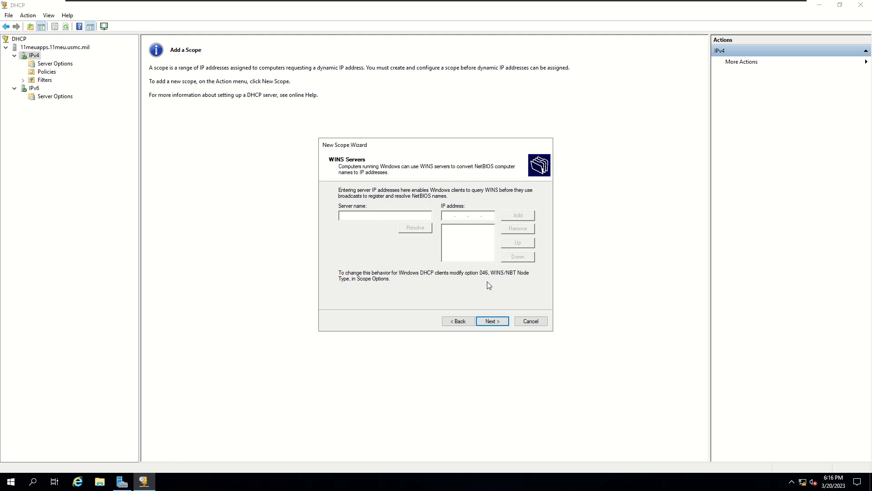
click(493, 321)
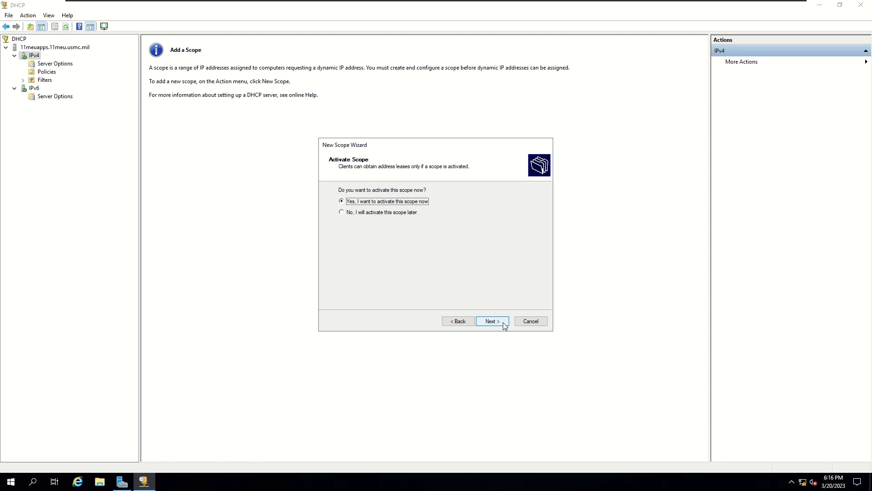
click(503, 322)
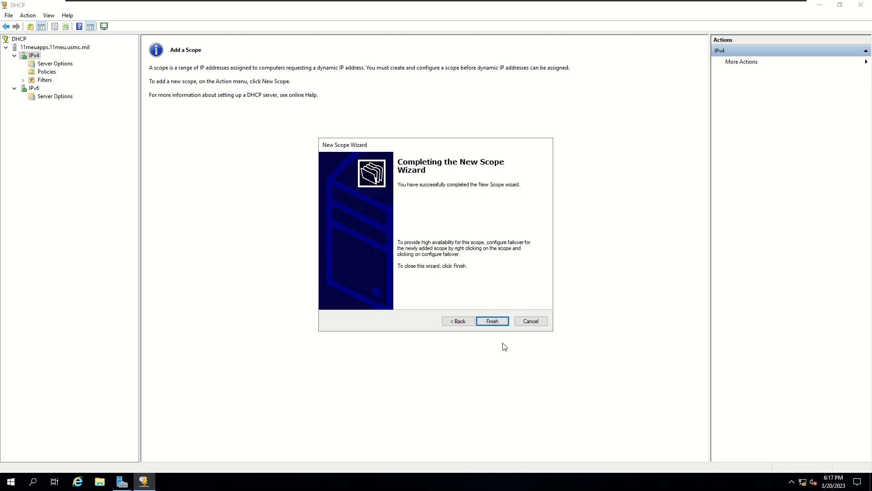
click(492, 321)
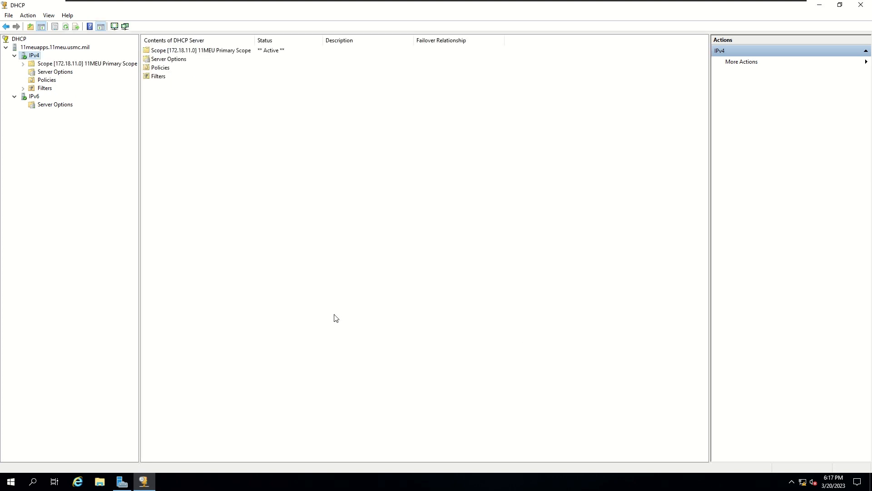
Expand the new scope and review its Address Pool, Address Leases and Reservations
double_click(36, 66)
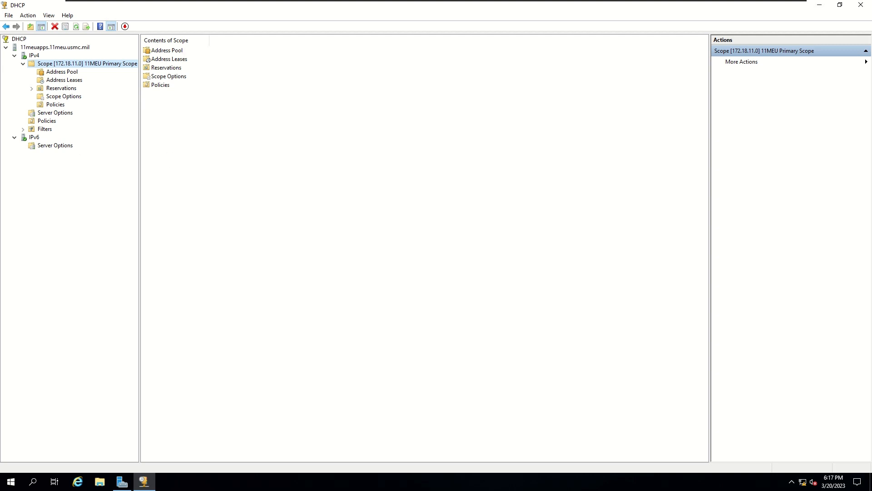
click(56, 71)
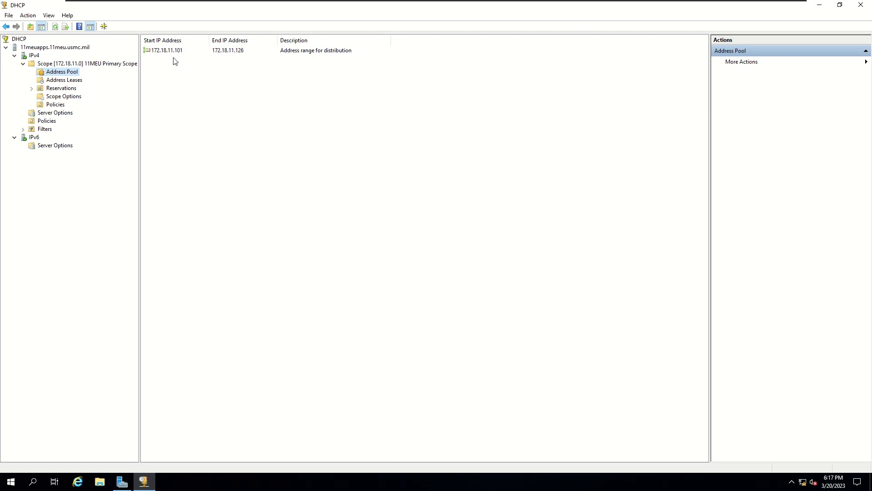
click(64, 82)
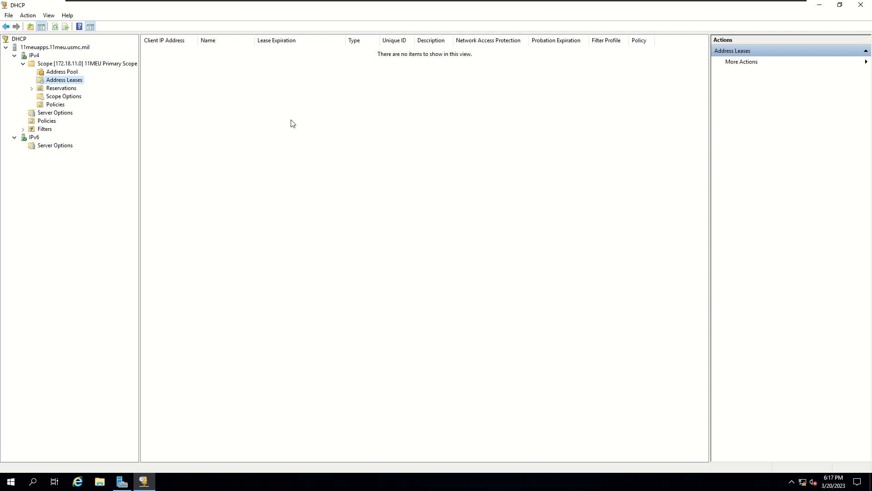
click(59, 88)
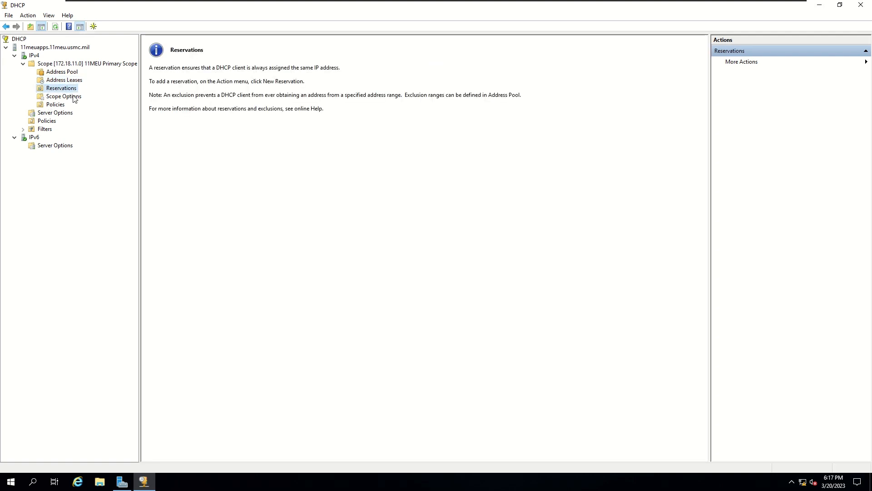
Inspect scope options 003 Router 172.18.11.1, 006 DNS Servers 172.18.11.21, 015 DNS Domain Name 11MEU.USMC.MIL
click(75, 97)
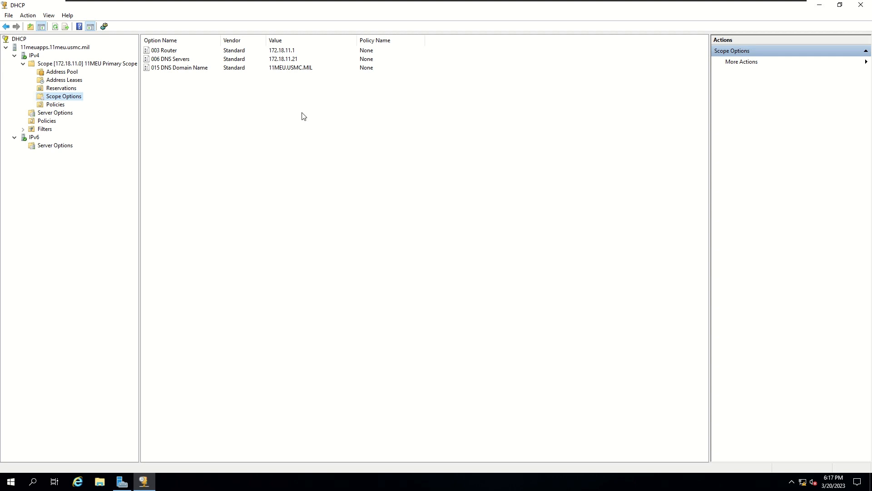
click(205, 53)
click(308, 57)
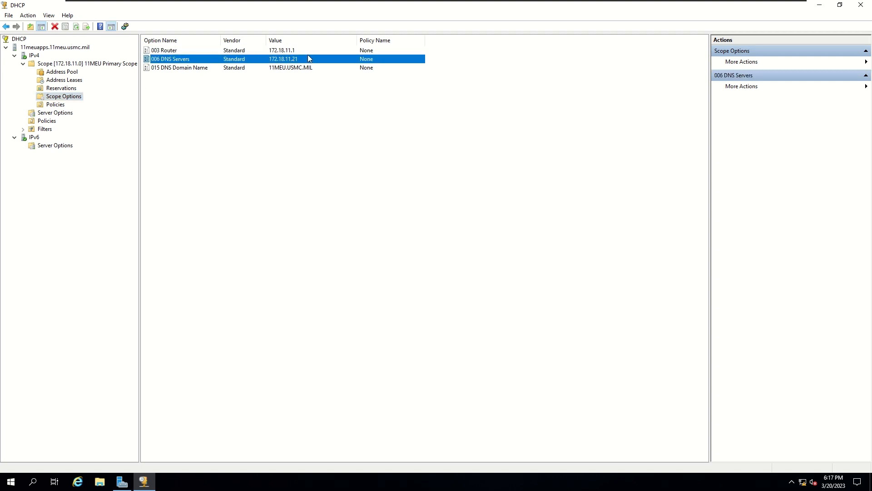
click(269, 69)
click(395, 124)
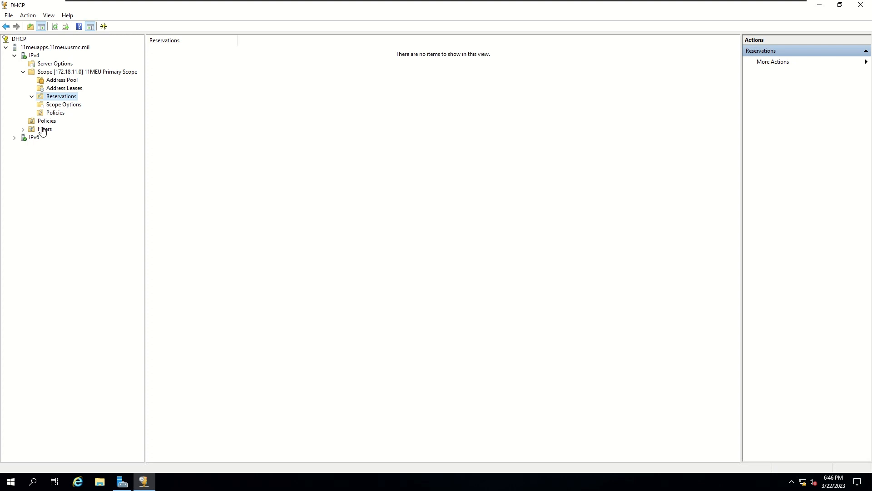
click(51, 106)
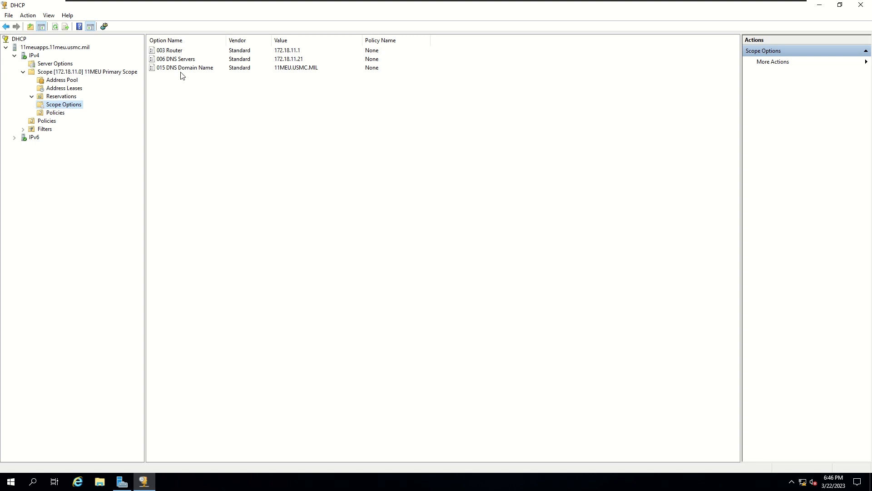
Open the scope options editor and scroll the option list down to 042 NTP Servers
right_click(72, 106)
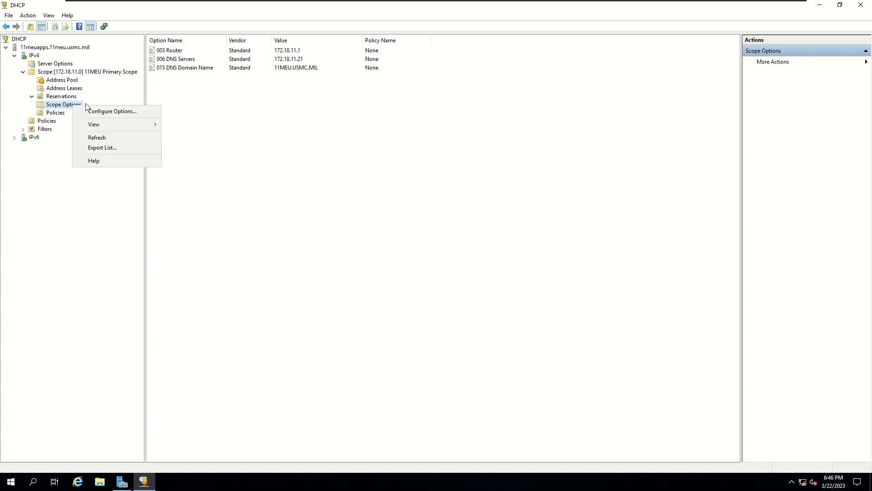
click(110, 111)
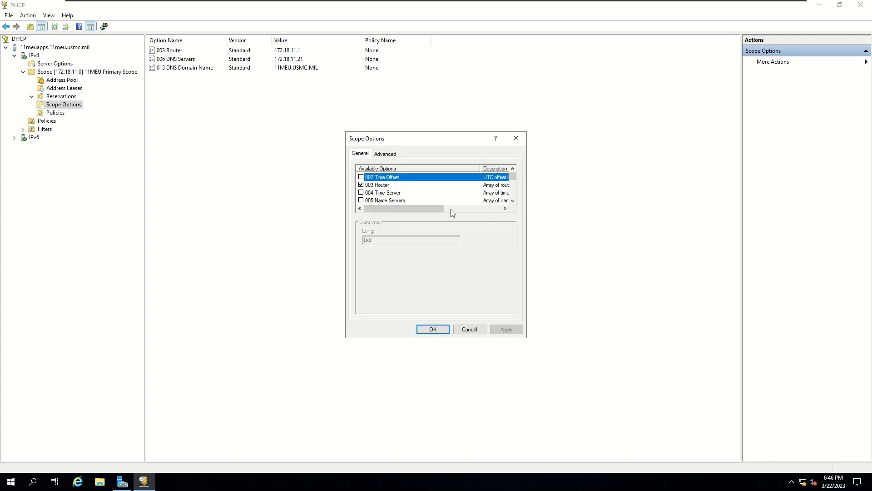
click(512, 201)
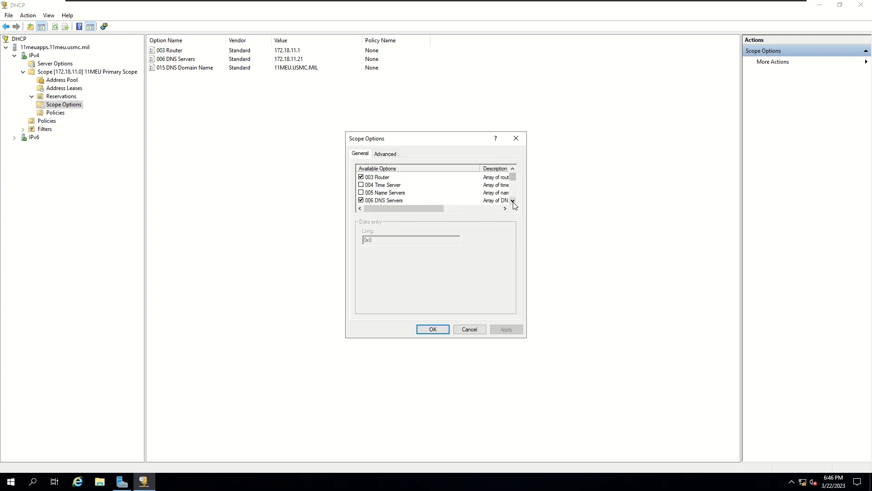
click(513, 201)
click(513, 201)
click(513, 201)
click(513, 202)
double_click(513, 201)
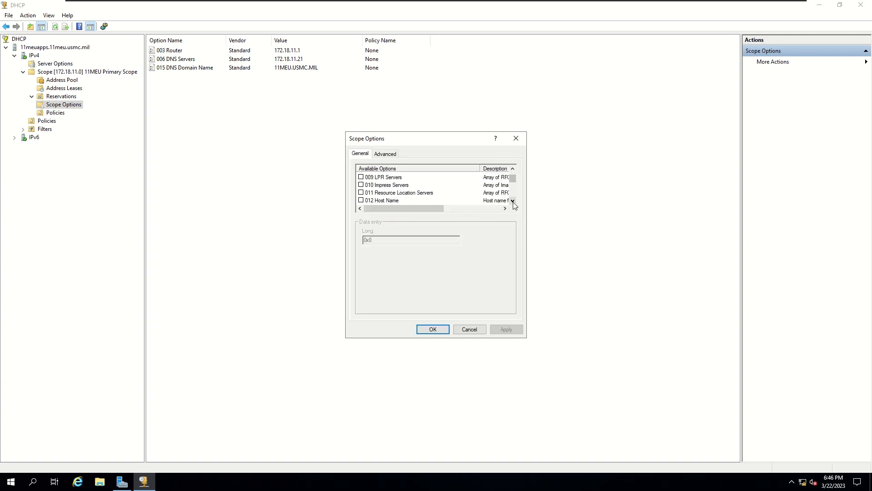
click(513, 202)
double_click(513, 201)
click(513, 201)
click(513, 201)
double_click(513, 202)
triple_click(513, 201)
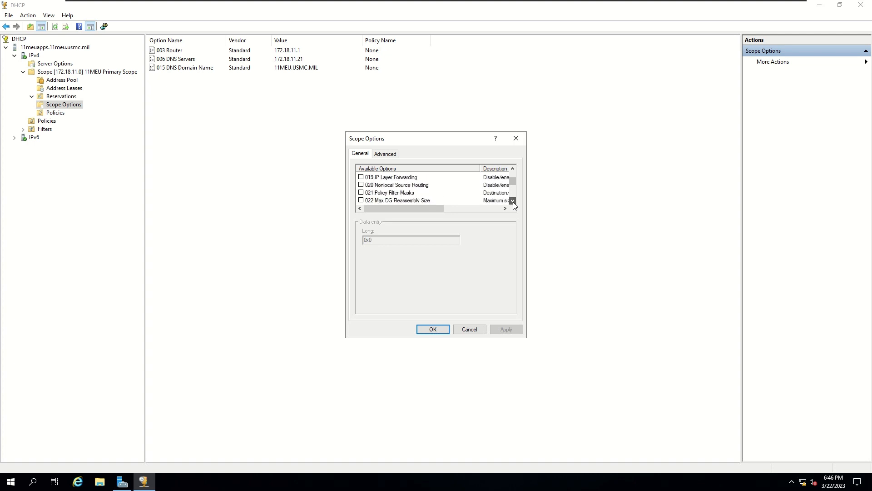
triple_click(513, 202)
triple_click(512, 201)
triple_click(513, 202)
triple_click(513, 201)
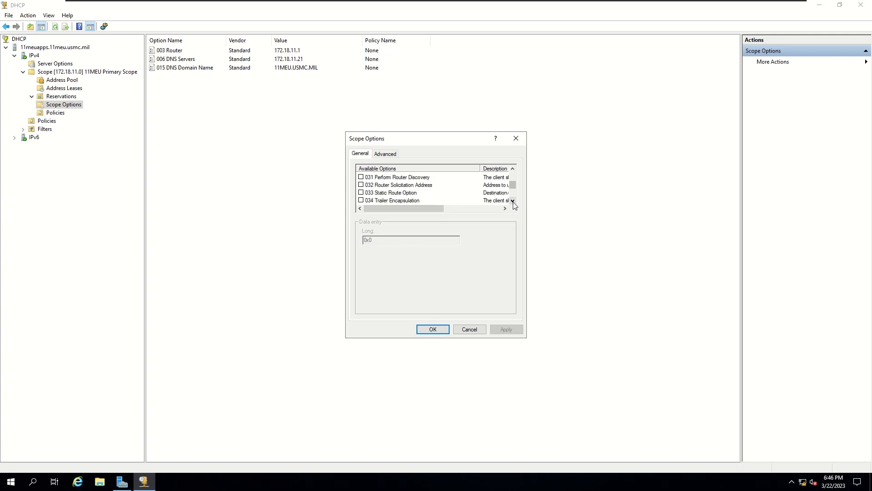
drag(511, 185, 514, 191)
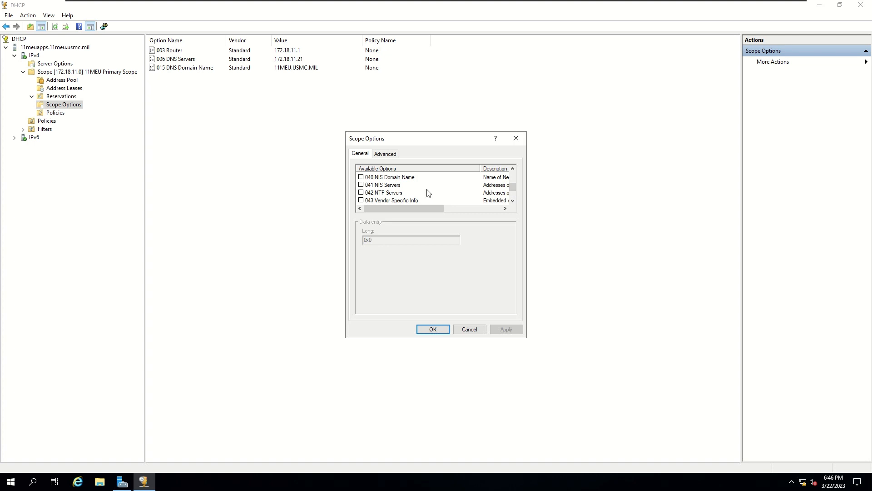
Enable 042 NTP Servers with server 172.18.11.21 and apply it to the scope
click(361, 193)
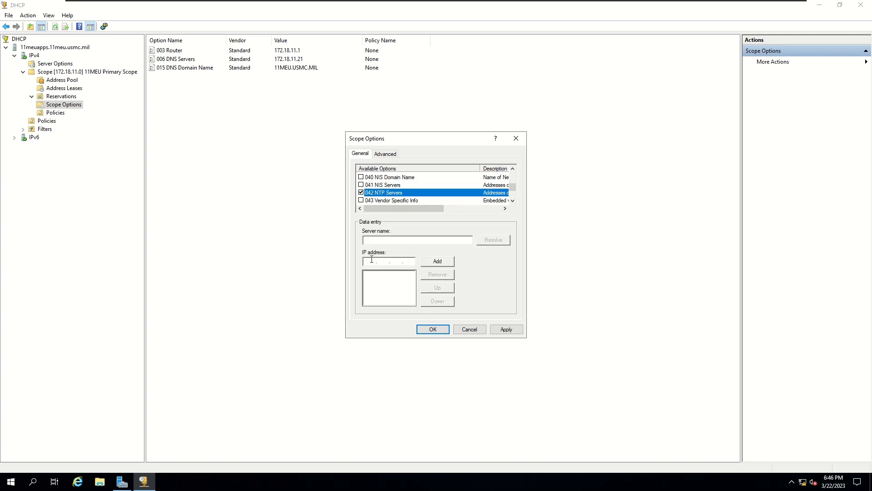
click(399, 262)
text(172 . )
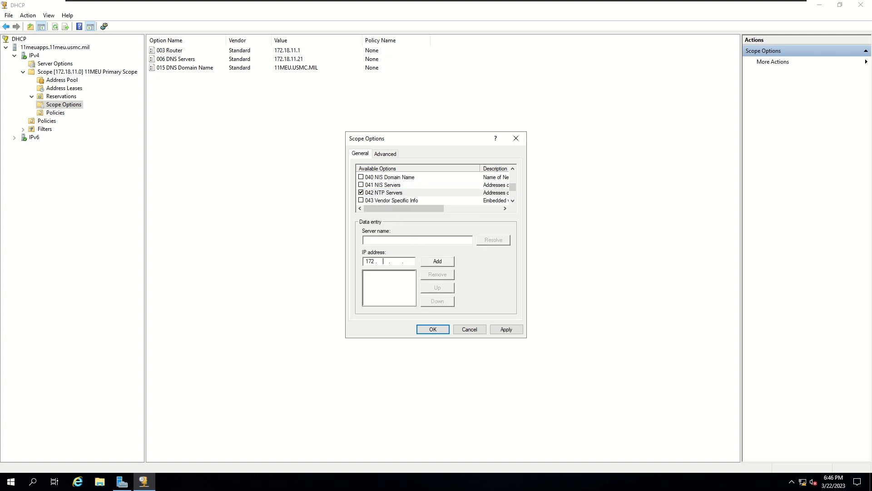
text(18 . 11 . 21)
click(437, 262)
click(506, 330)
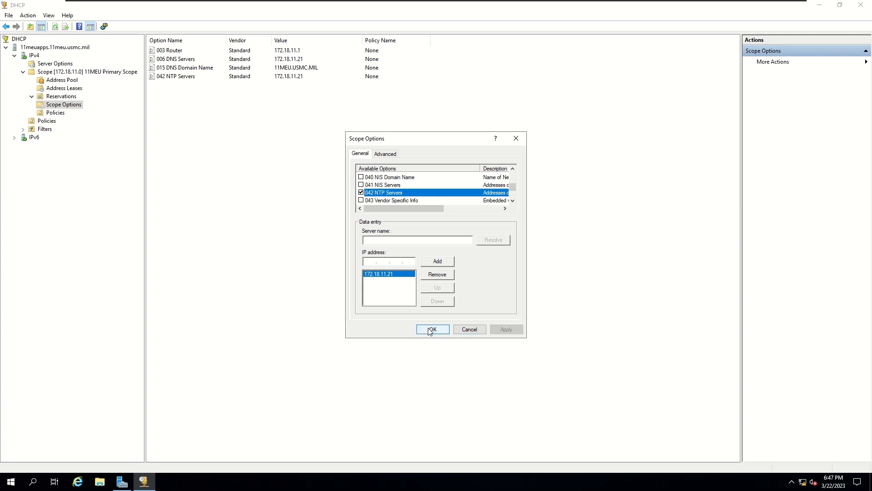
click(430, 330)
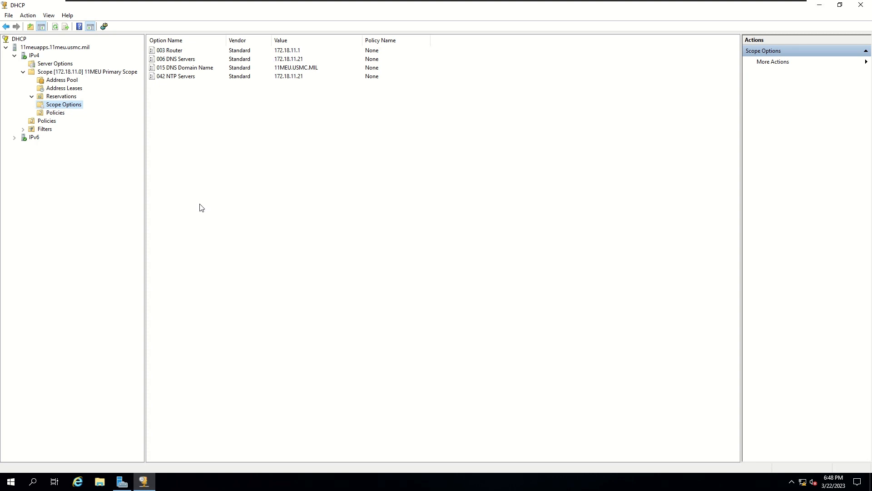
Start a new reservation named 11MEUWKS01 for 172.18.11.121 under the 11MEU primary scope's Reservations
click(74, 73)
click(71, 96)
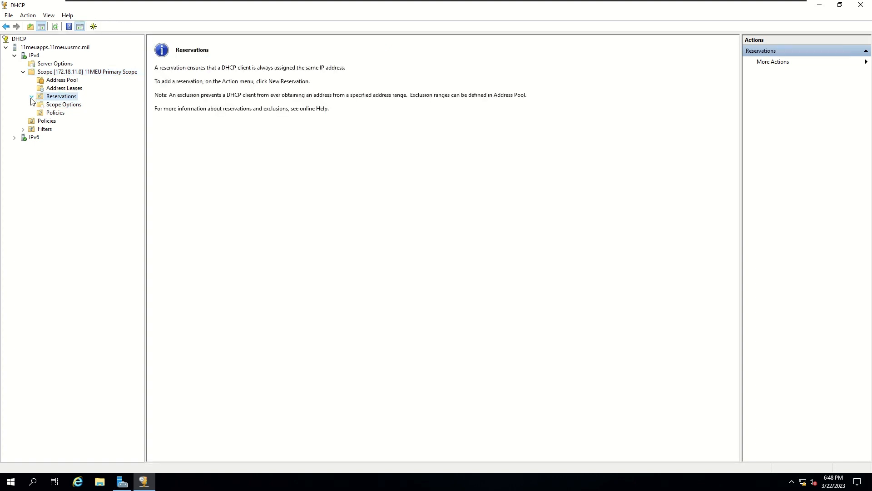
right_click(68, 100)
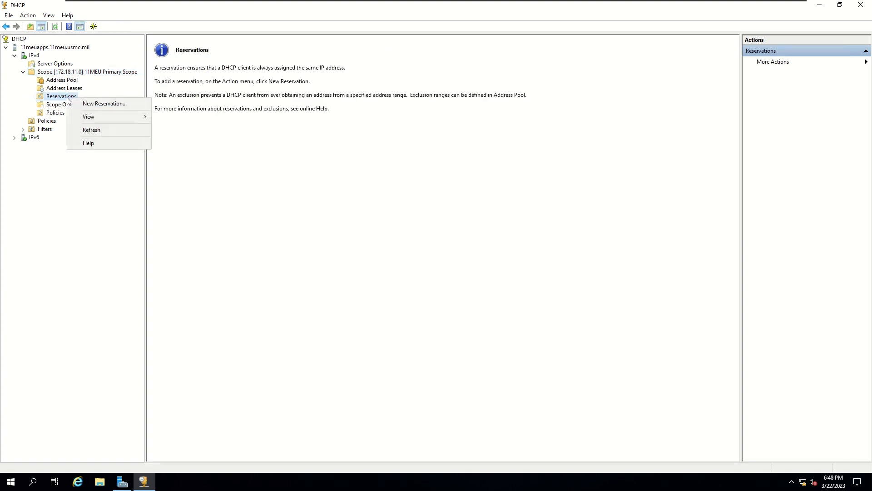
click(128, 104)
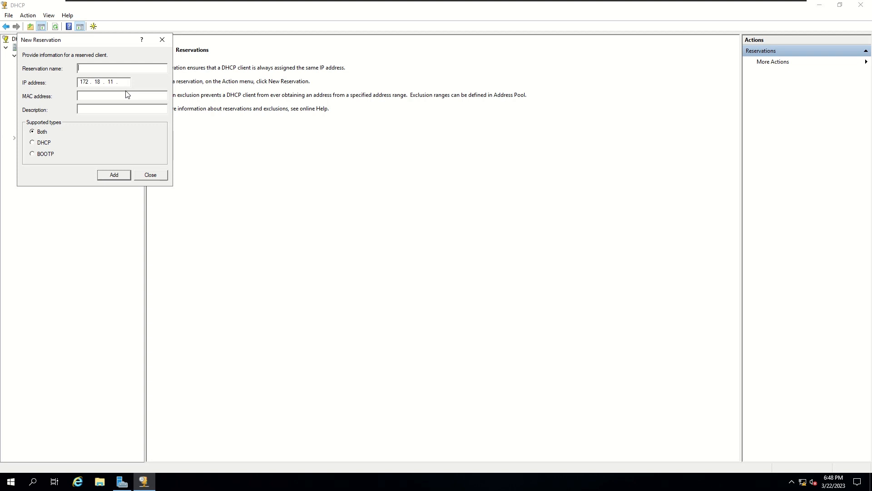
text(11MEUWKS01)
click(124, 82)
text(121)
Switch to the 11MEUWKS01 client machine and sign in with its password
mouse_move(345, 2)
click(454, 7)
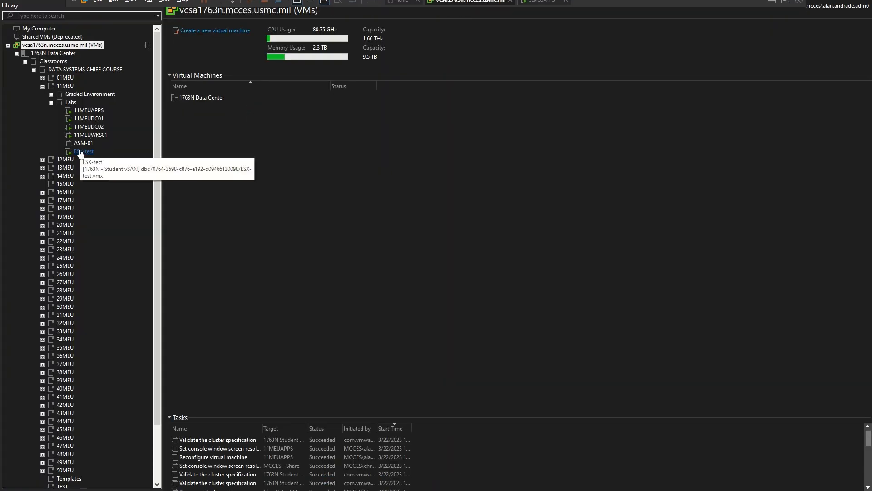
click(91, 135)
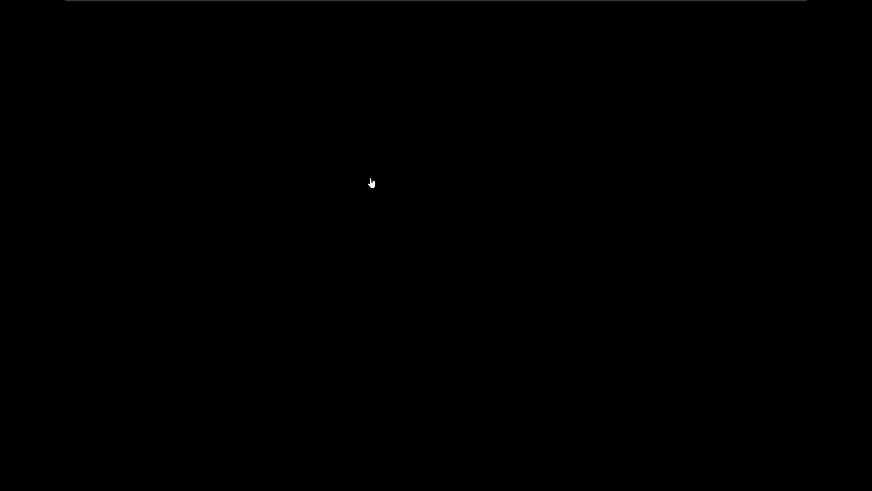
click(371, 182)
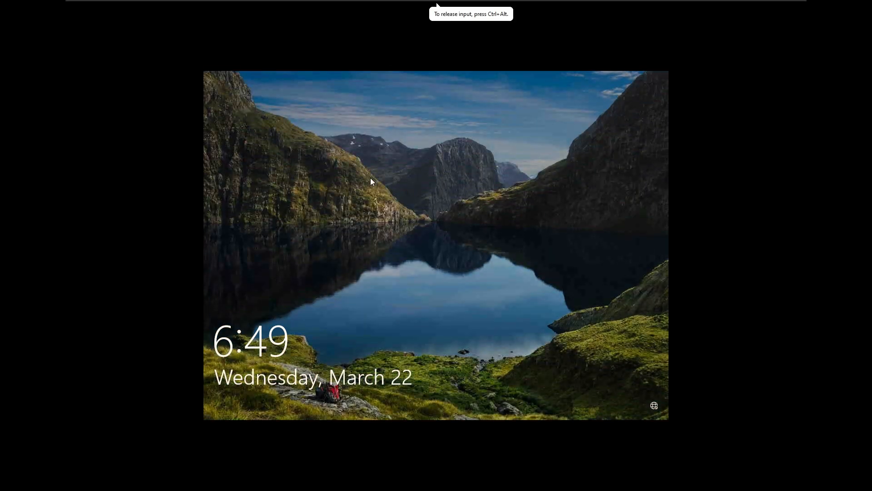
click(371, 181)
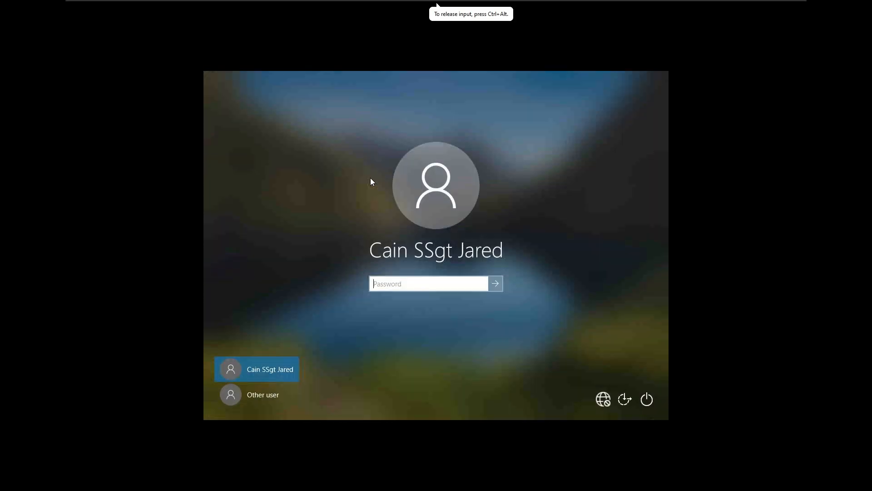
text(***************)
key(Return)
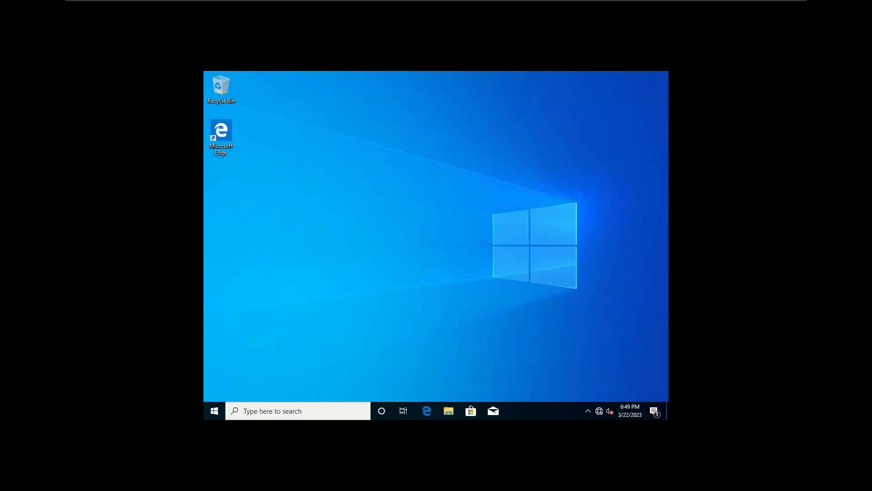
Launch a Command Prompt on the client through Run with cmd
key(super+r)
text(cmd)
key(Return)
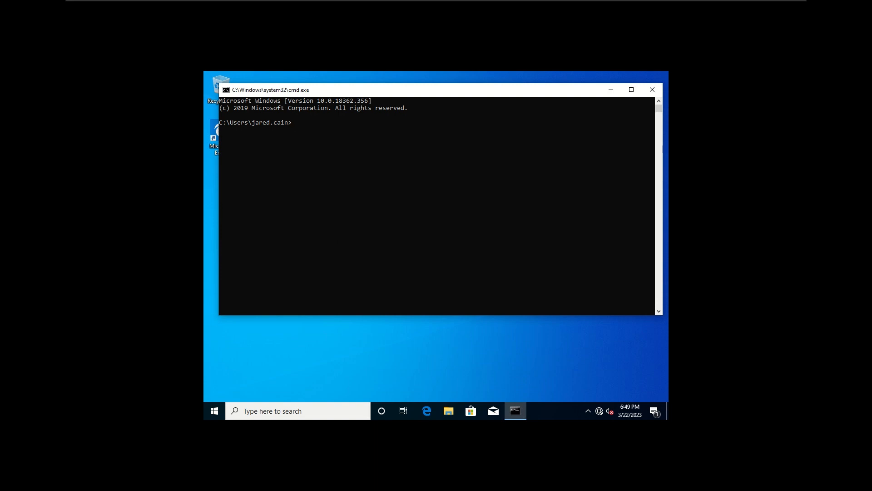
Run ipconfig /all and highlight the IPv4 address 172.18.11.121 and the physical address
text(ipconfig /all)
key(Return)
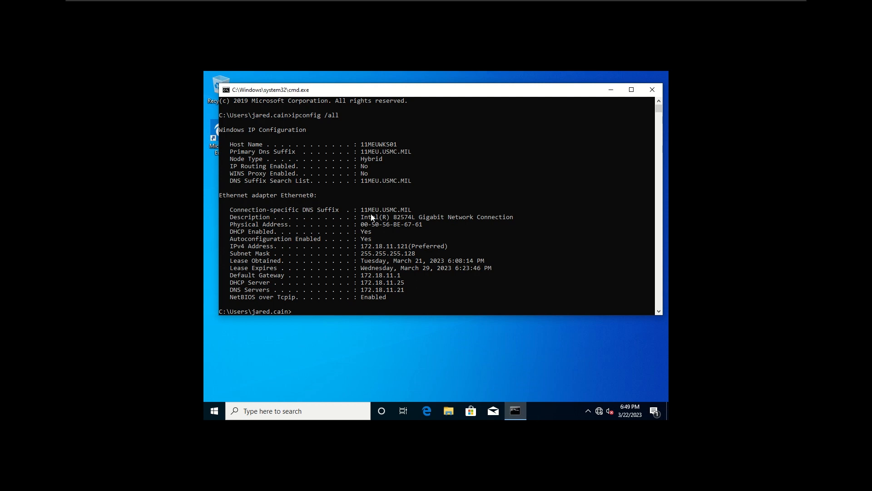
drag(364, 246, 406, 247)
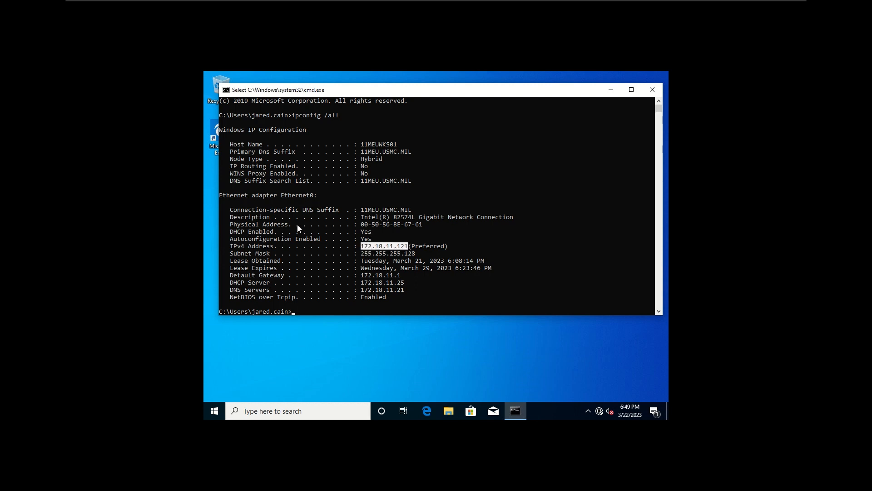
drag(254, 227, 314, 227)
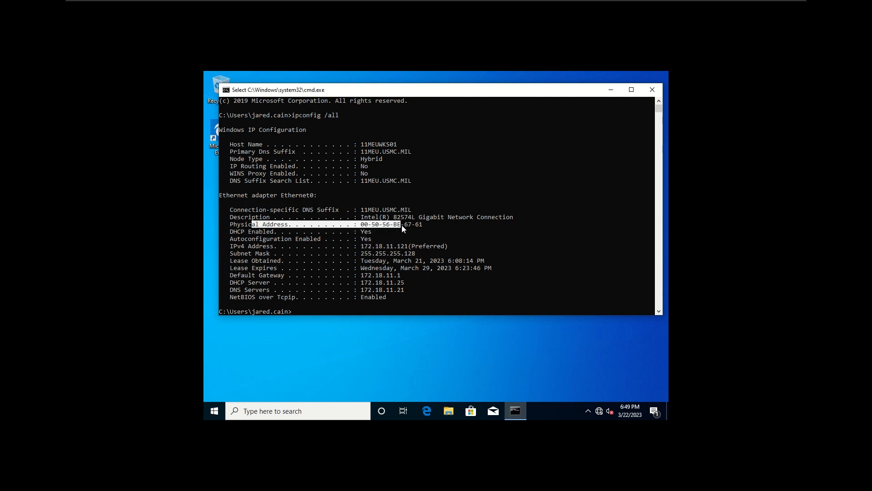
drag(418, 228, 422, 229)
click(421, 229)
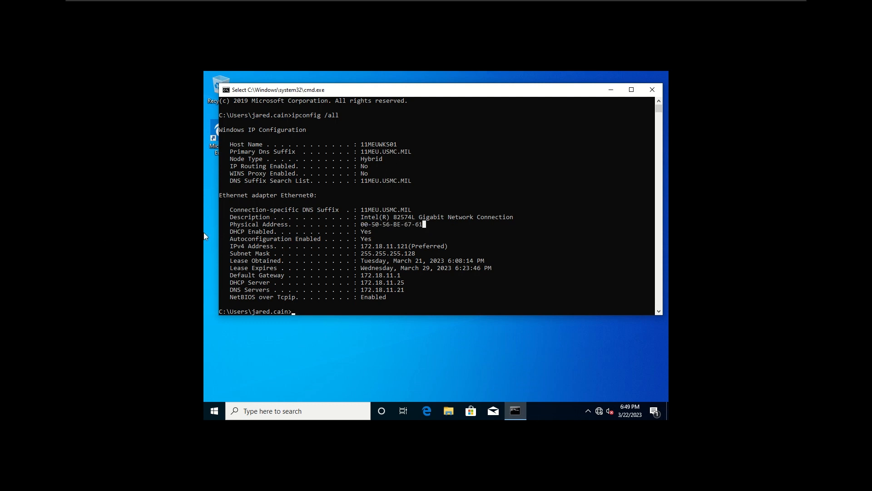
Back on the host, open a blank Notepad from the Start search
key(alt+Tab)
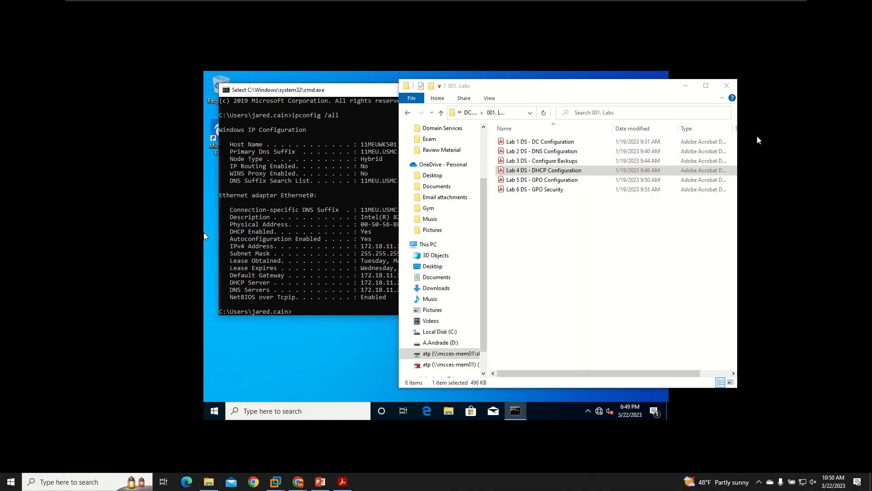
key(alt+Tab)
key(super)
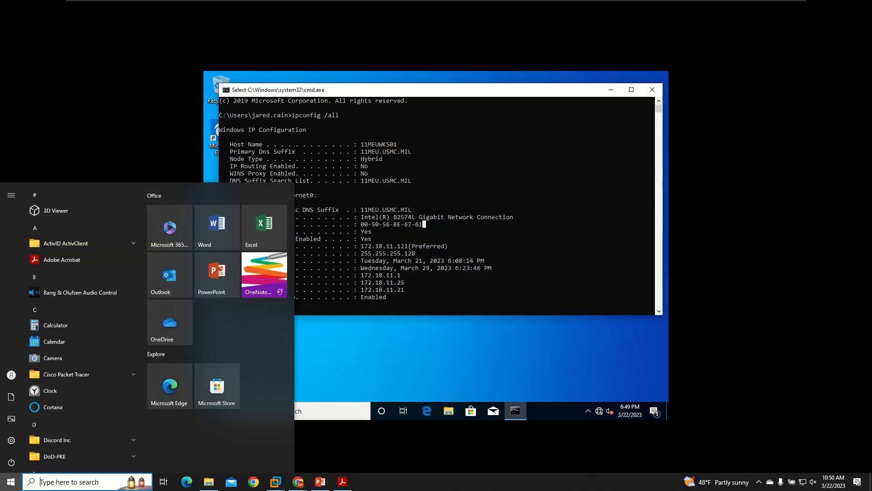
text(not)
key(Return)
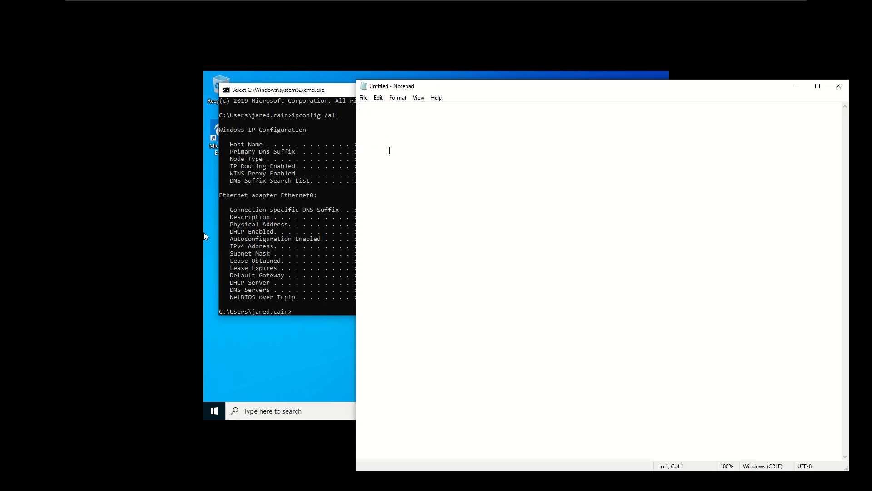
Write the client's MAC address 00-50-56-BE-67-61 into Notepad
drag(492, 94, 608, 104)
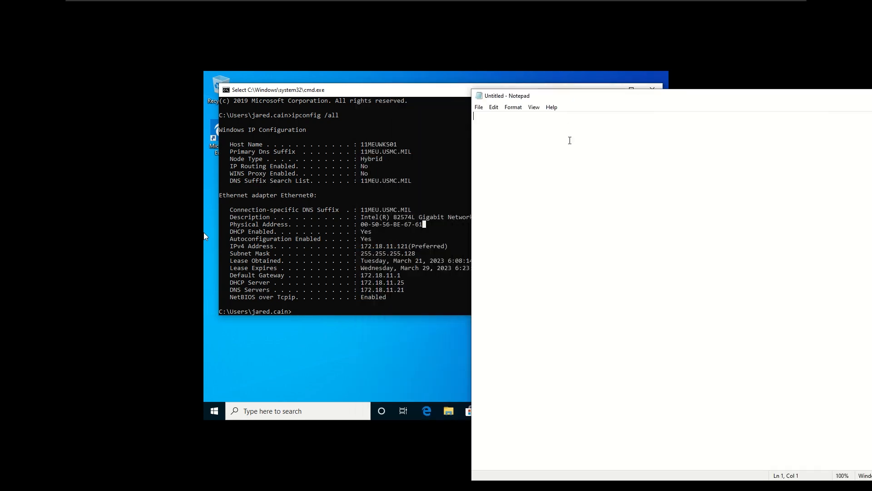
text(00-50-56-BE-67-)
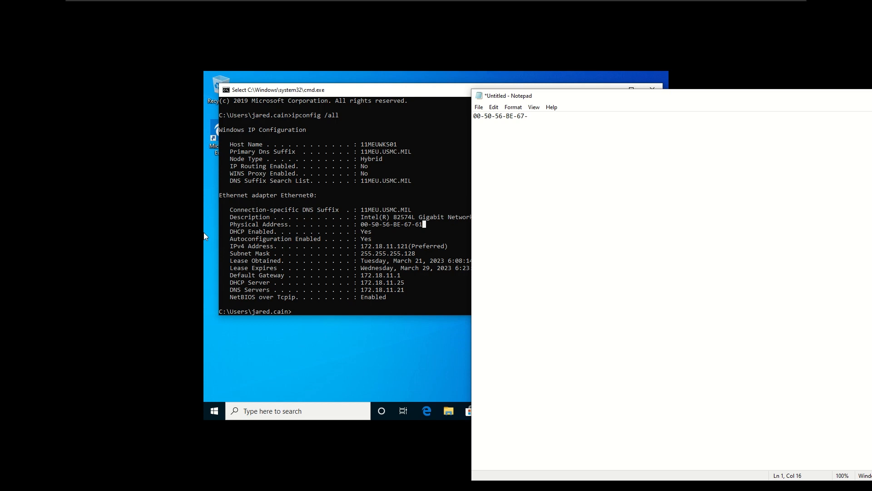
text(61)
Move Notepad aside and close the client's Command Prompt window
drag(586, 100, 871, 99)
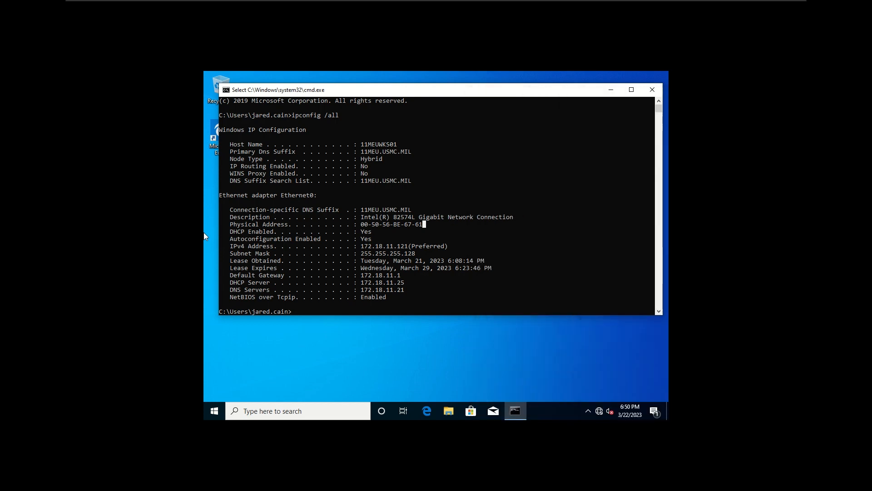
click(433, 231)
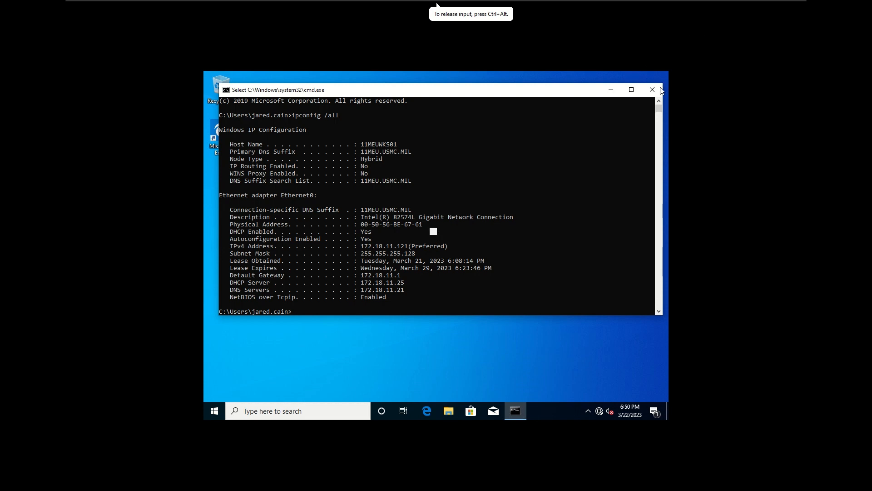
click(653, 90)
mouse_move(577, 3)
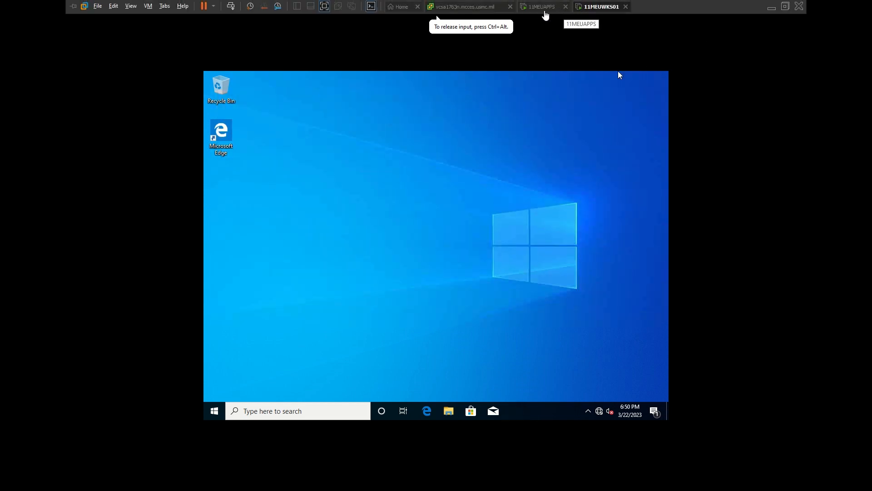
Give the reservation MAC 00-50-56-BE-67-61 and description 'Admin WKS', add it, and review its inherited options
click(544, 11)
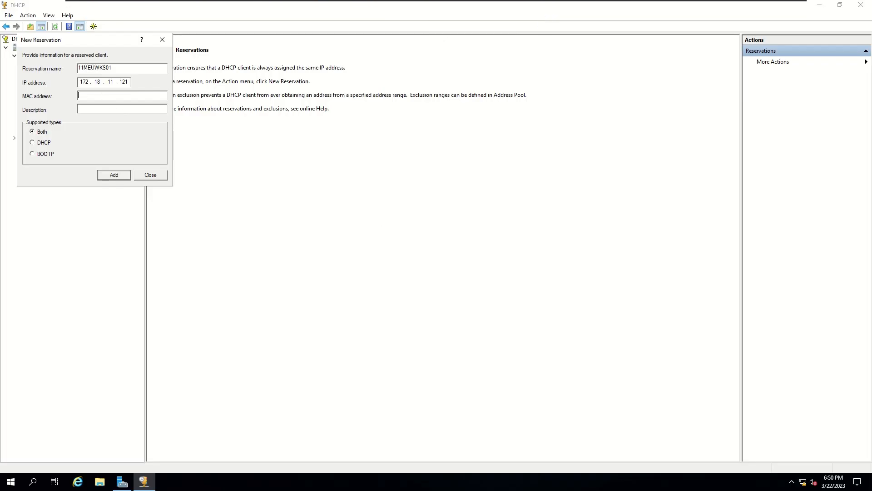
text(00-)
text(50)
text(-56-BE)
text(-67)
text(-61)
text(Admin)
text( W)
text(KS)
click(114, 175)
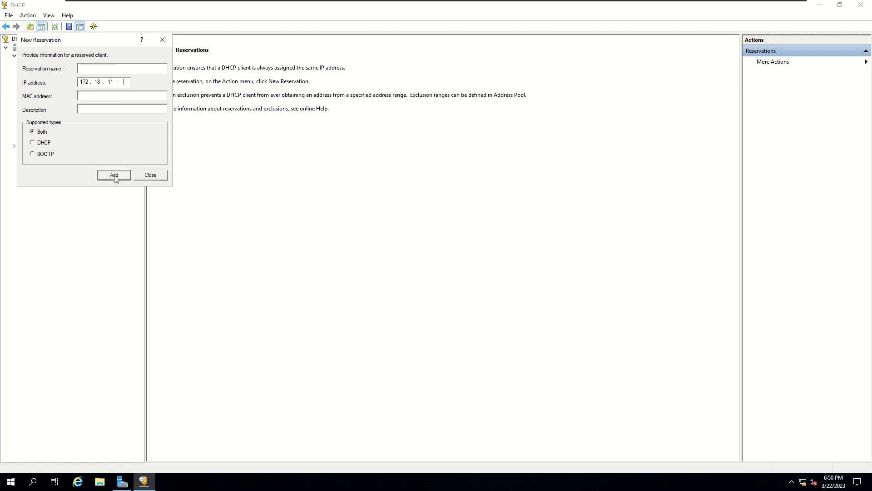
click(142, 176)
click(83, 106)
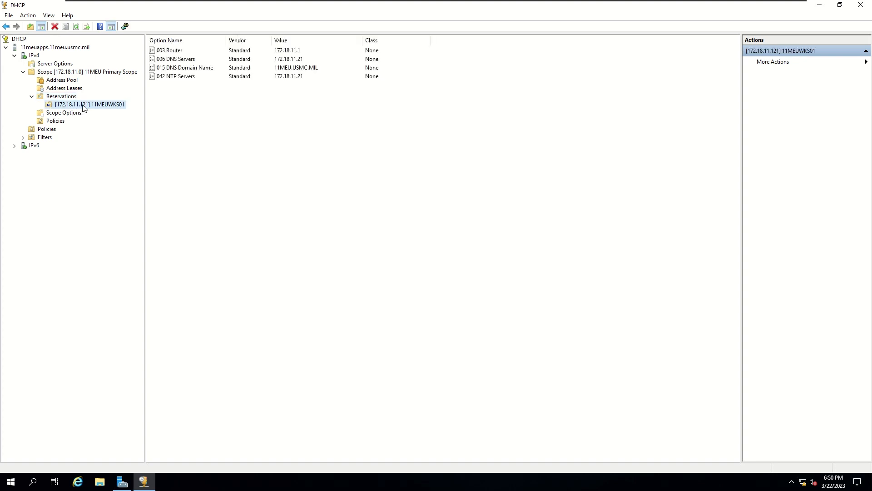
drag(191, 99, 192, 48)
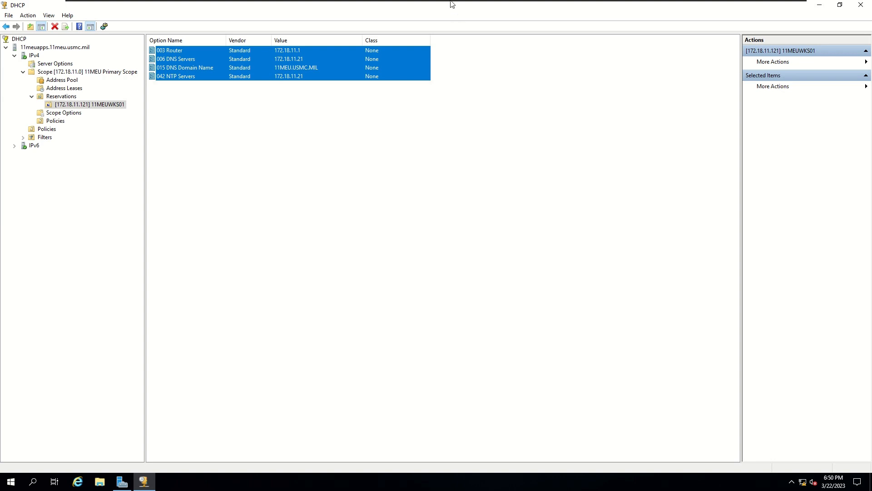
Return to the 11MEUWKS01 client and choose to sign in as another user
mouse_move(451, 3)
click(599, 6)
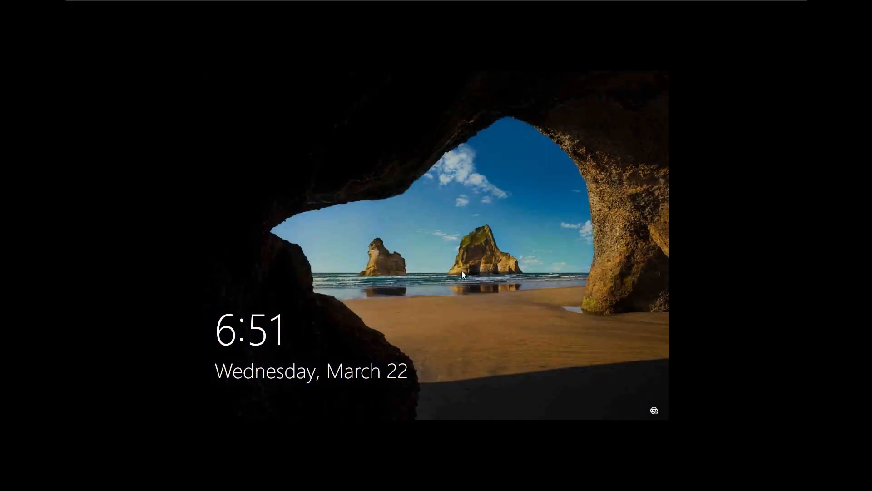
click(456, 273)
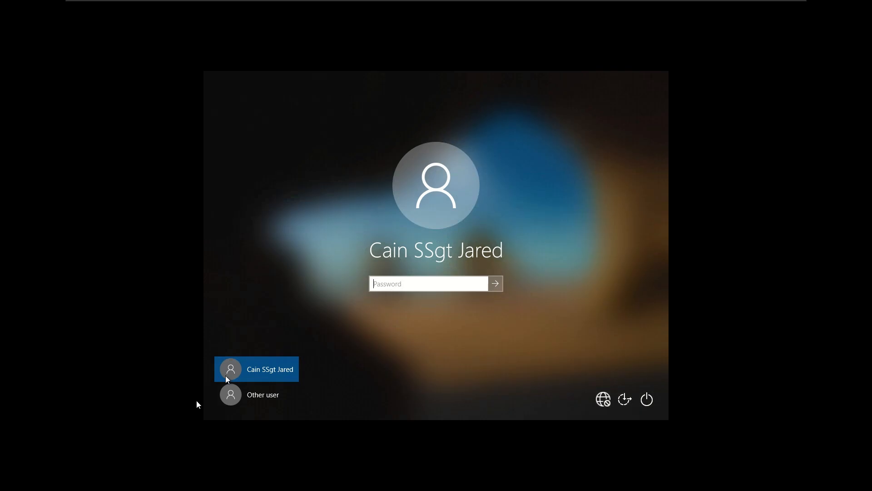
click(278, 390)
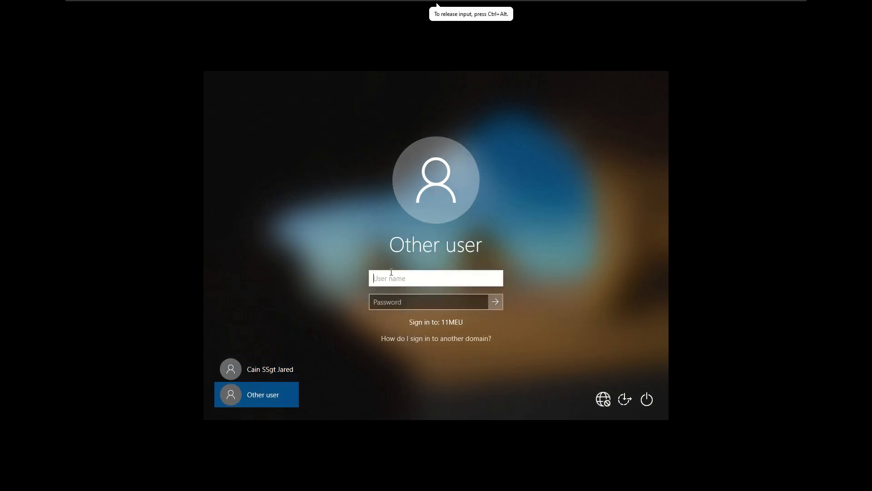
Enter the domain user name, removing a stray trailing dot, and the password to sign in
key(Tab)
click(432, 277)
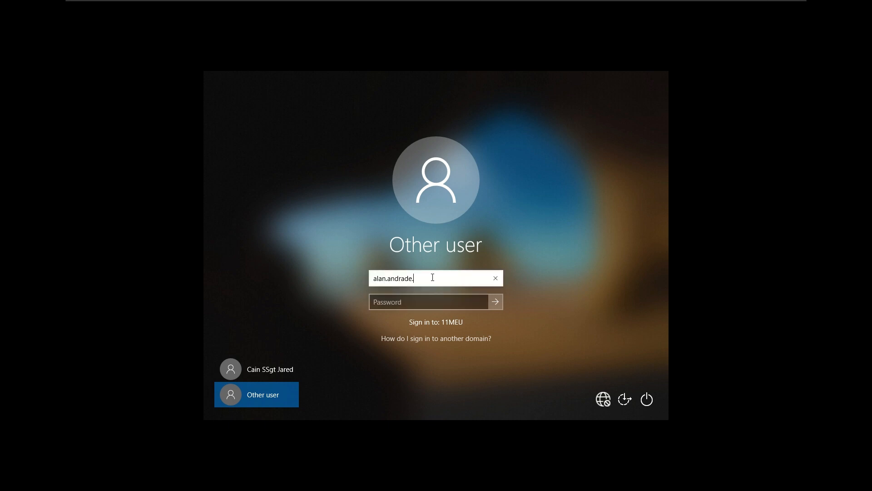
key(BackSpace)
key(Tab)
text(a)
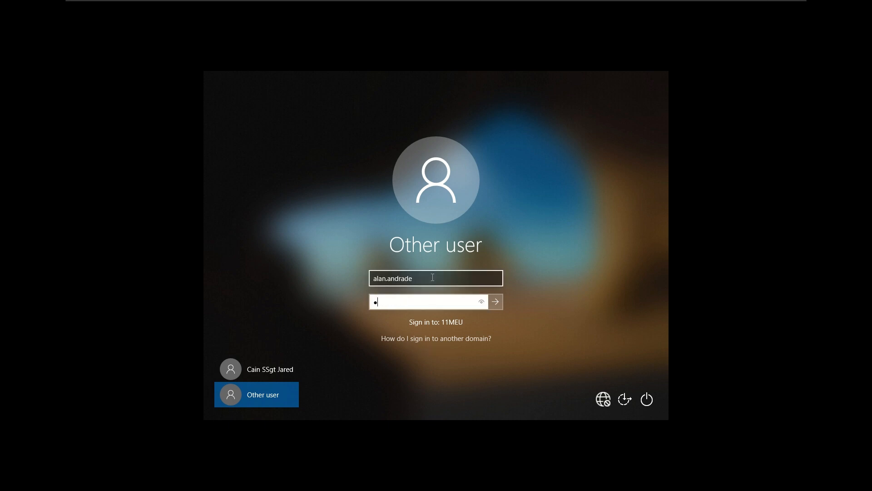
text(*************)
key(Return)
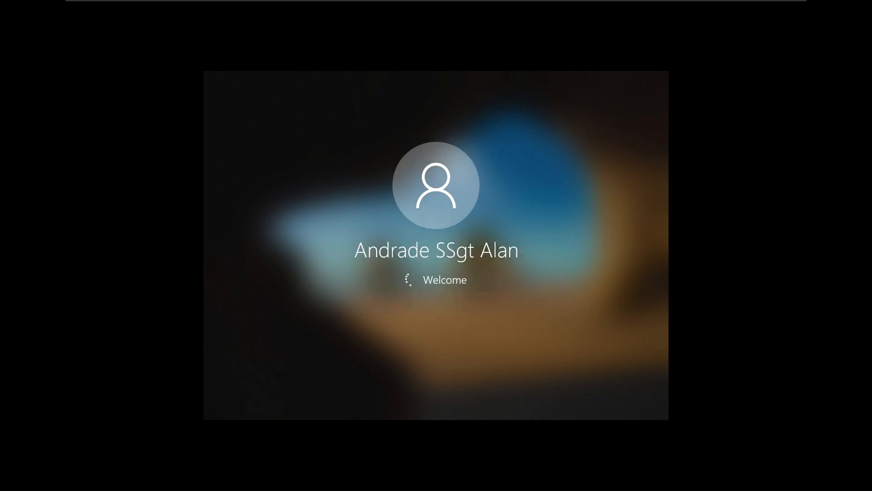
click(732, 440)
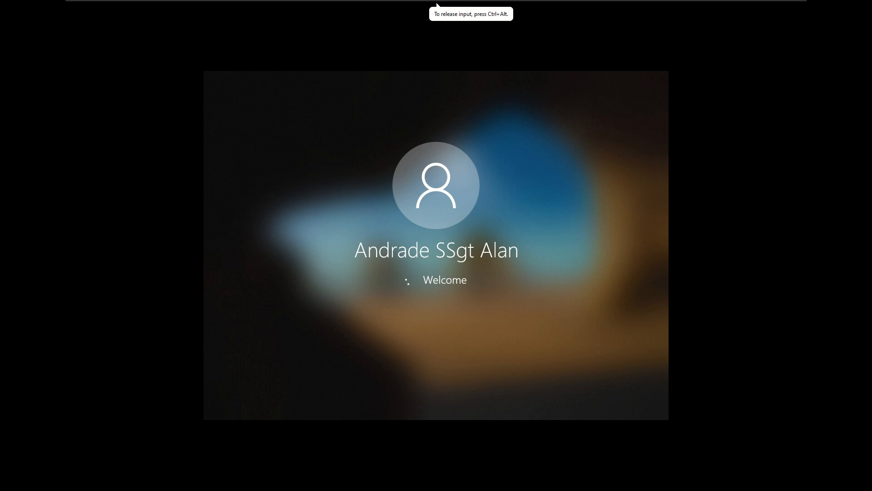
mouse_move(419, 2)
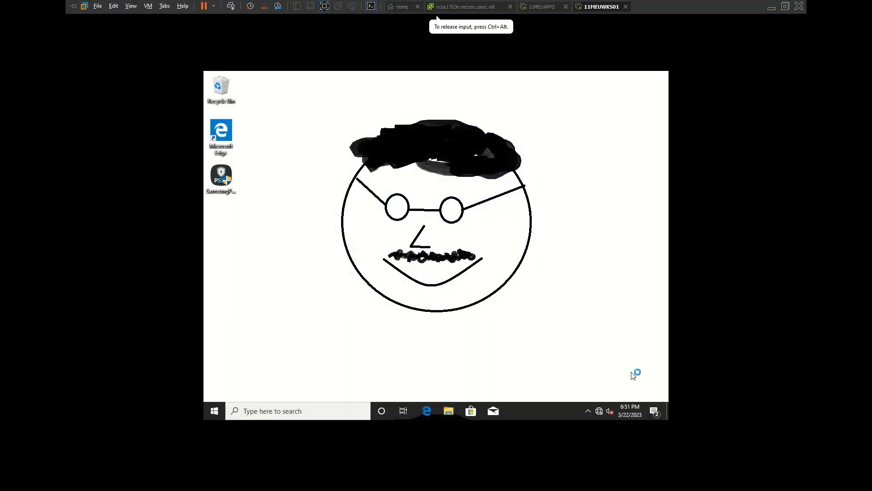
Go from Network & Internet settings to the adapter list and open Ethernet0
right_click(599, 408)
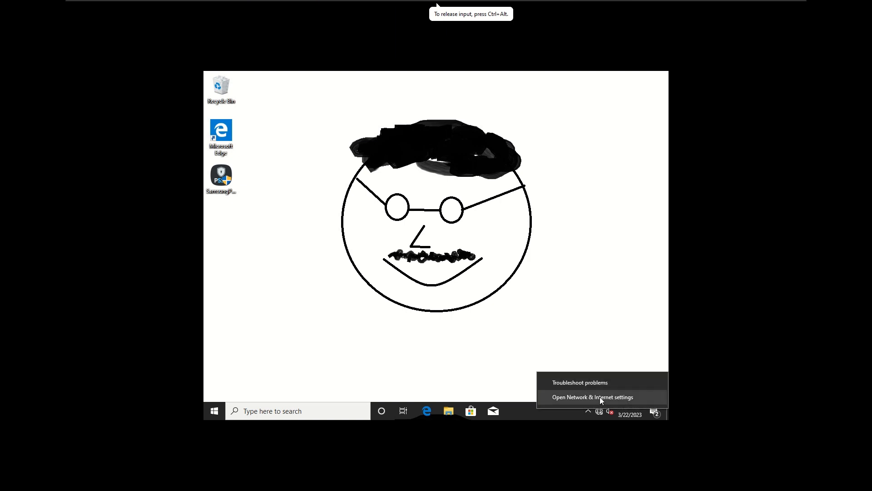
click(600, 397)
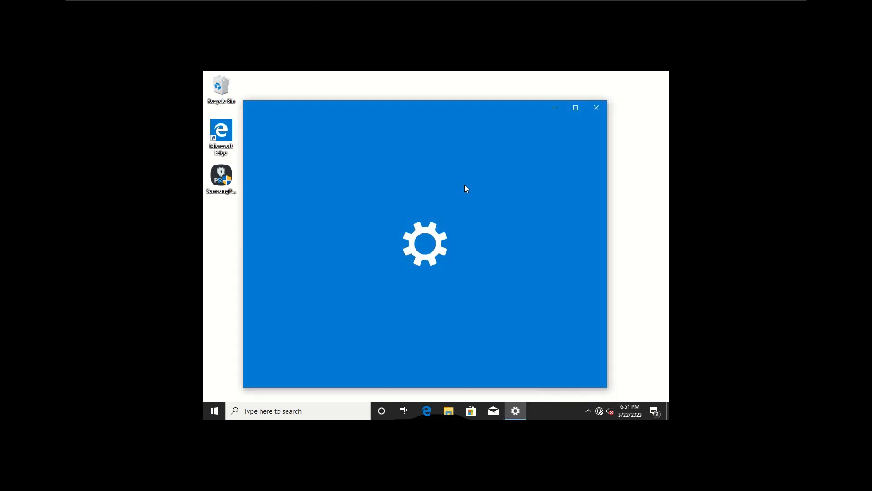
scroll(445, 323, down, 1)
scroll(446, 323, down, 1)
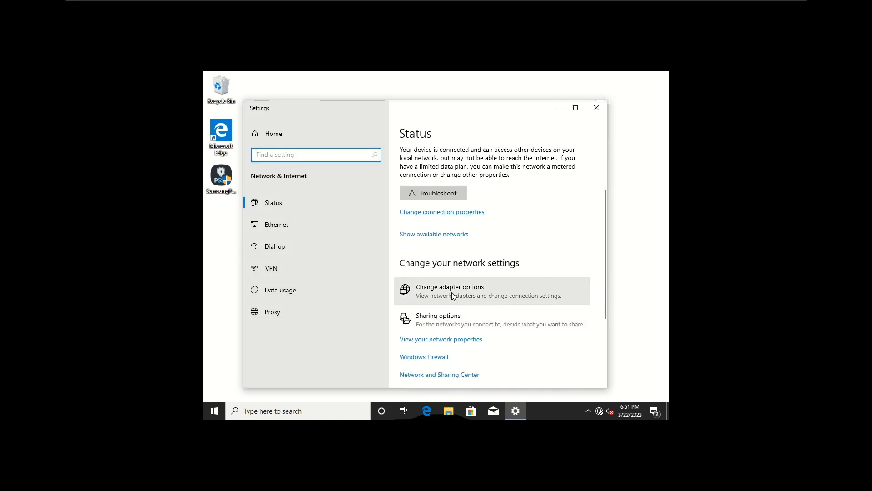
click(462, 290)
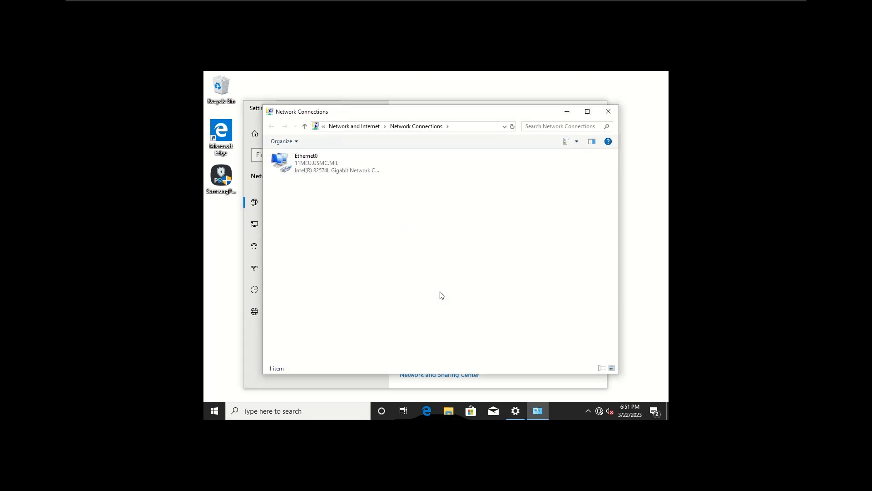
click(314, 164)
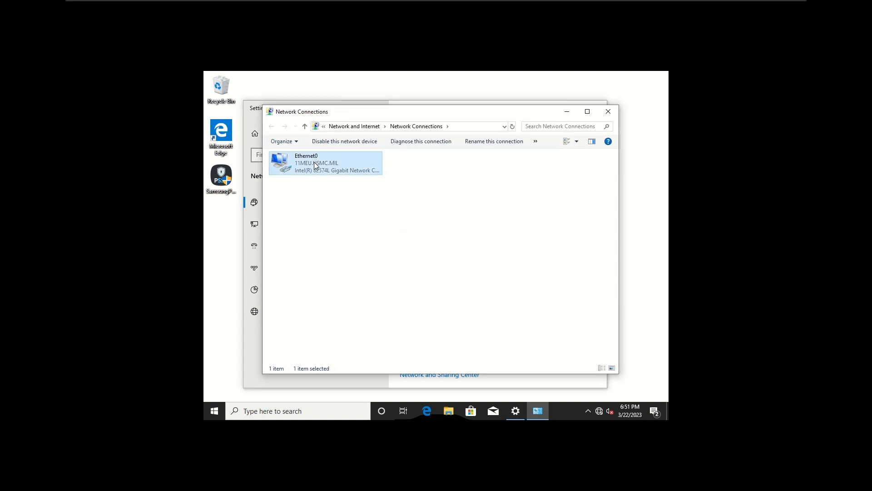
double_click(314, 163)
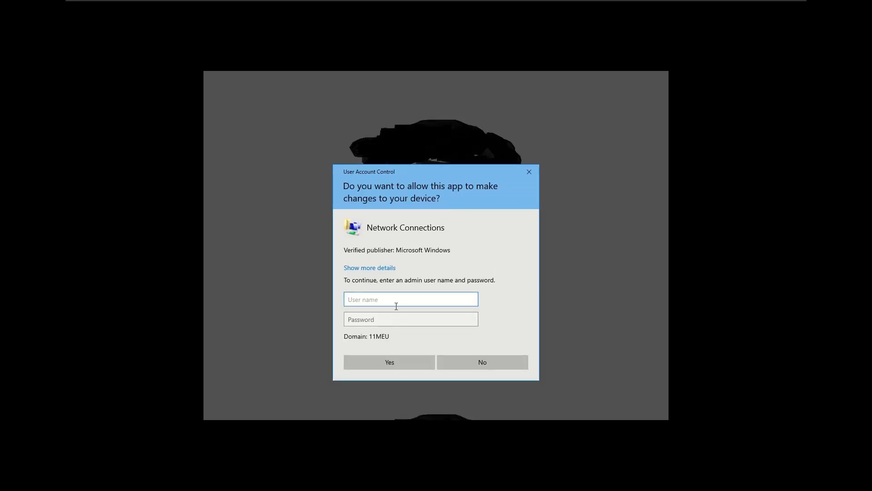
Supply the administrator user name and password at the elevation prompt
key(Tab)
click(411, 298)
key(BackSpace)
key(BackSpace)
key(BackSpace)
key(BackSpace)
text(da)
key(Tab)
key(Caps_Lock)
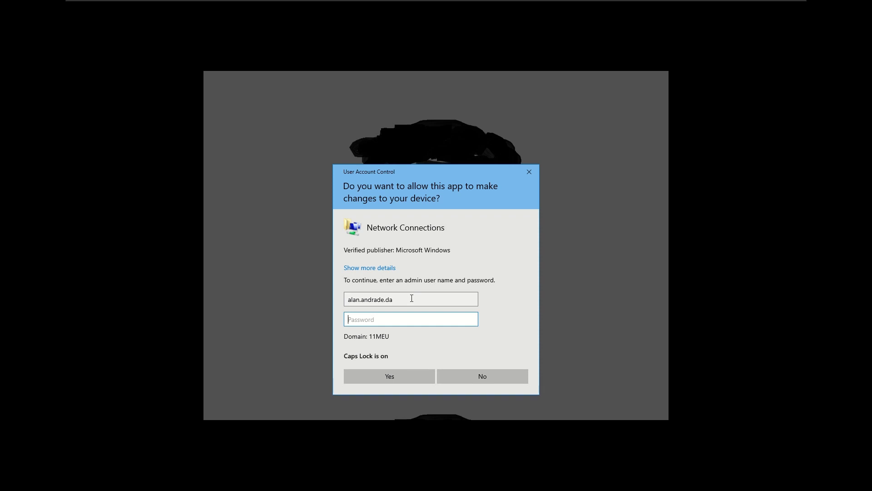
key(Caps_Lock)
text(*)
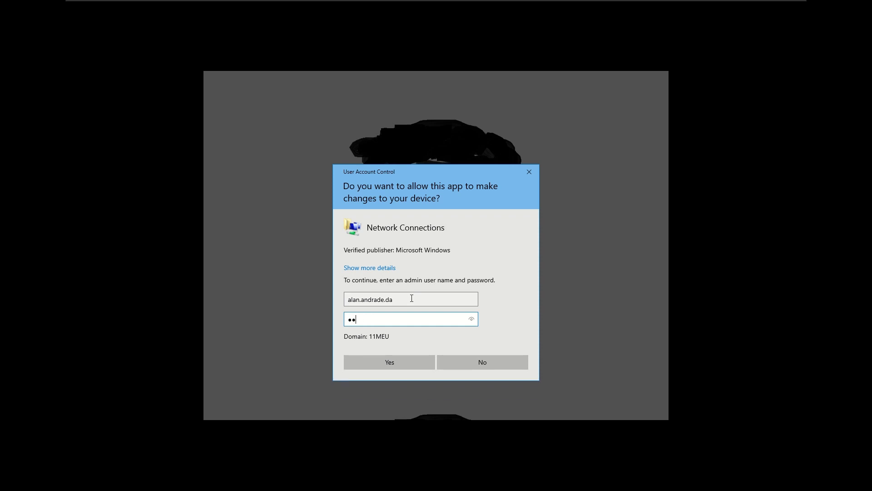
text(****)
key(Caps_Lock)
text(**)
key(Caps_Lock)
text(***)
key(Return)
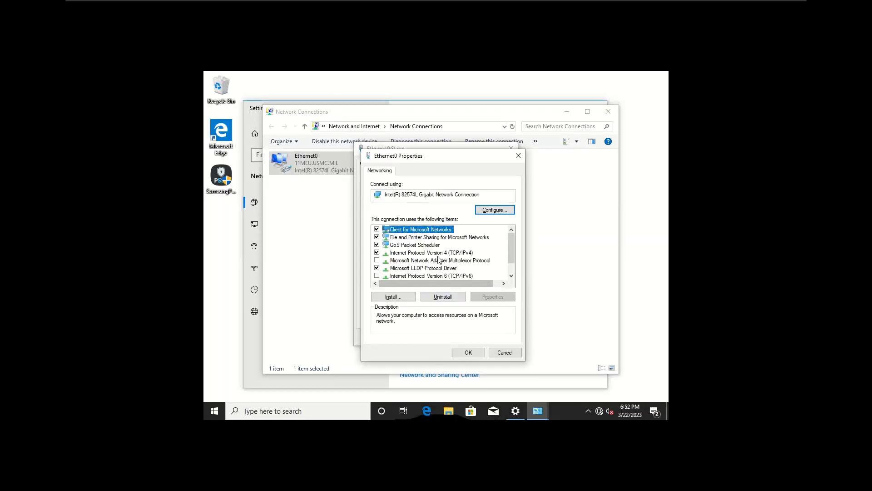
Confirm TCP/IPv4 obtains address and DNS automatically, then close all network windows
double_click(438, 253)
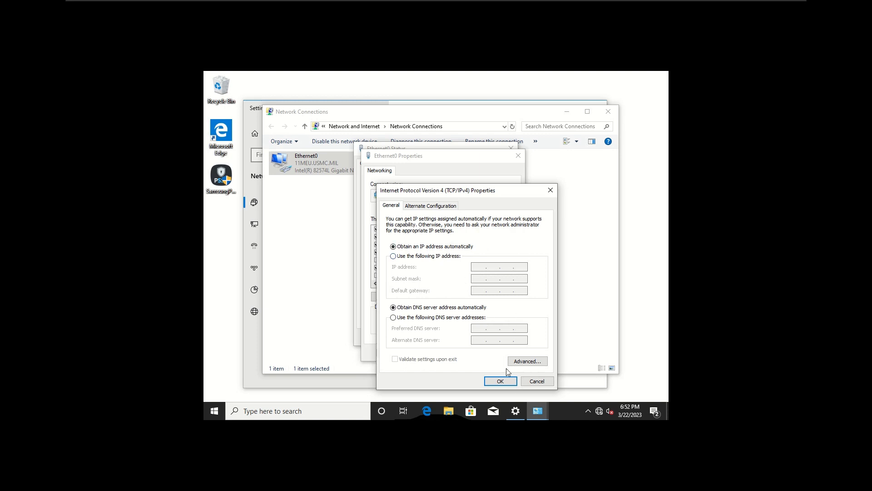
click(500, 381)
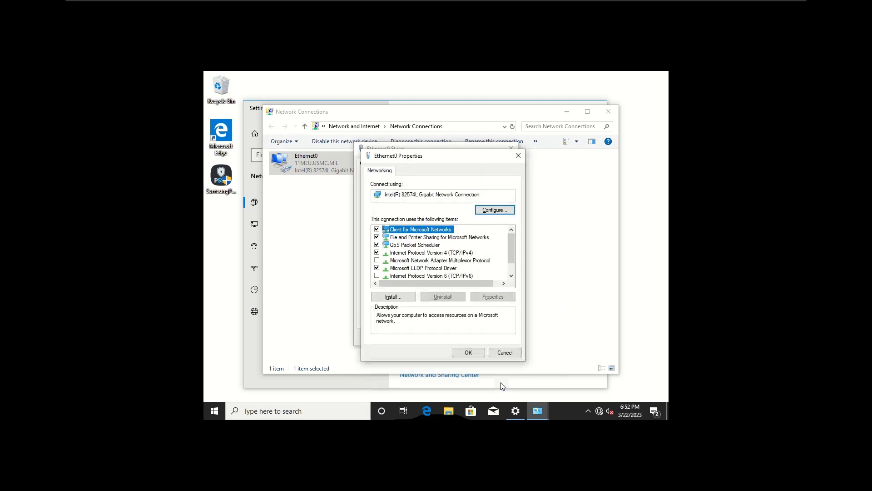
click(477, 355)
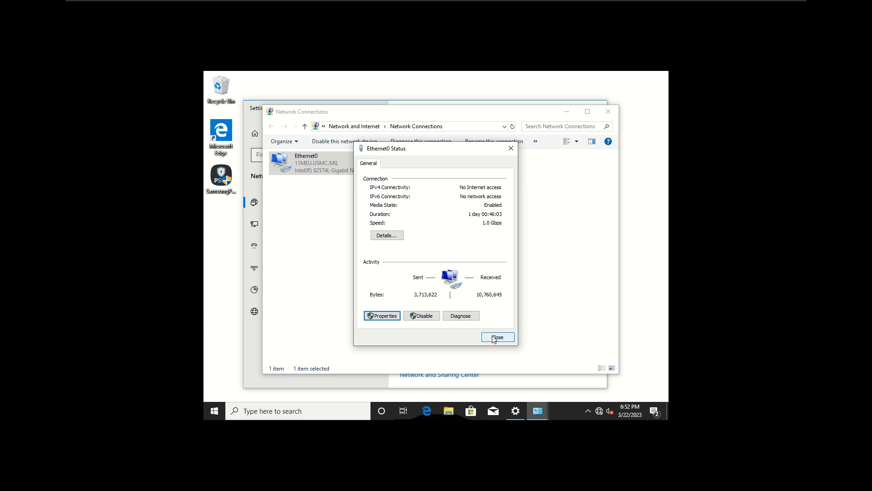
click(495, 339)
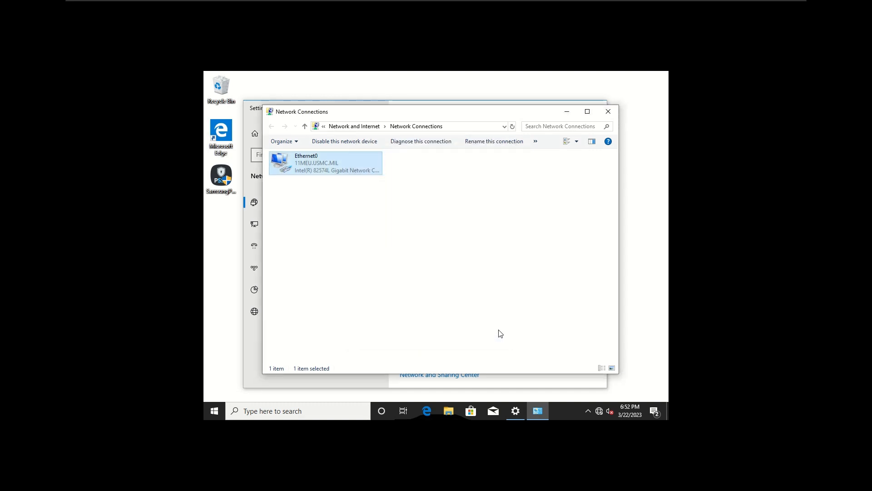
click(609, 112)
click(597, 109)
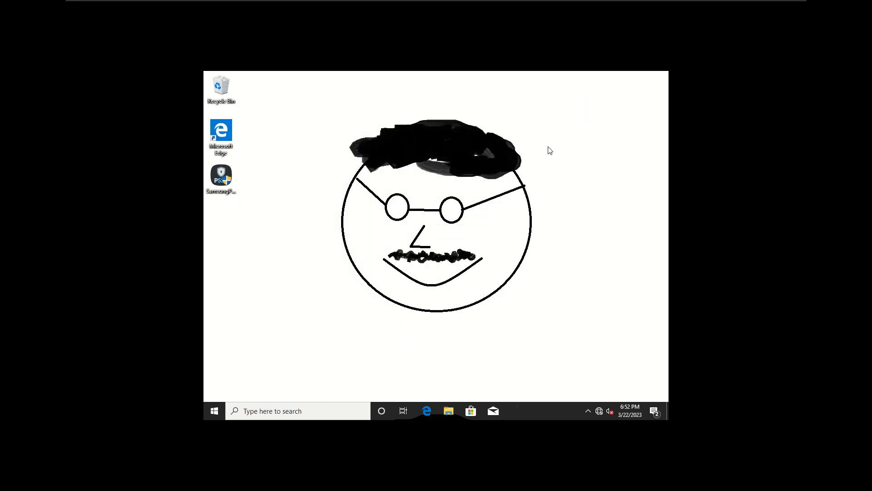
Open a Command Prompt and release the adapter's address with ipconfig /release
key(super+r)
key(Return)
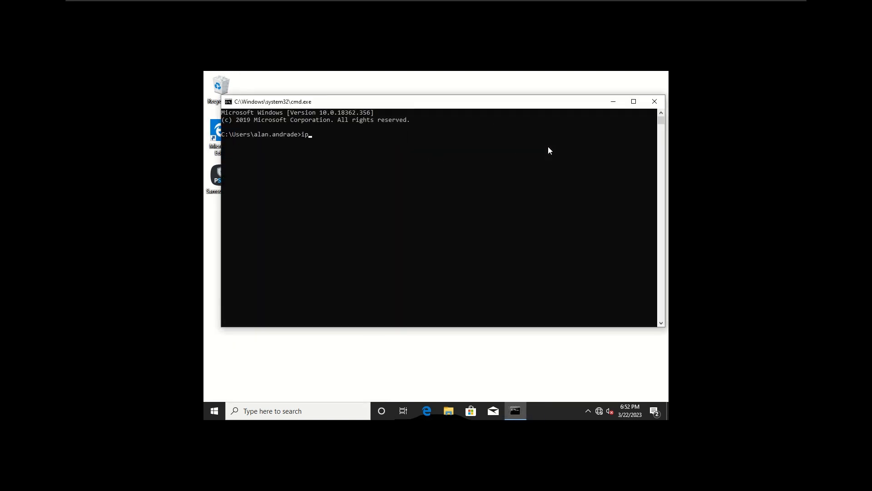
text(ipconfig /release)
key(Return)
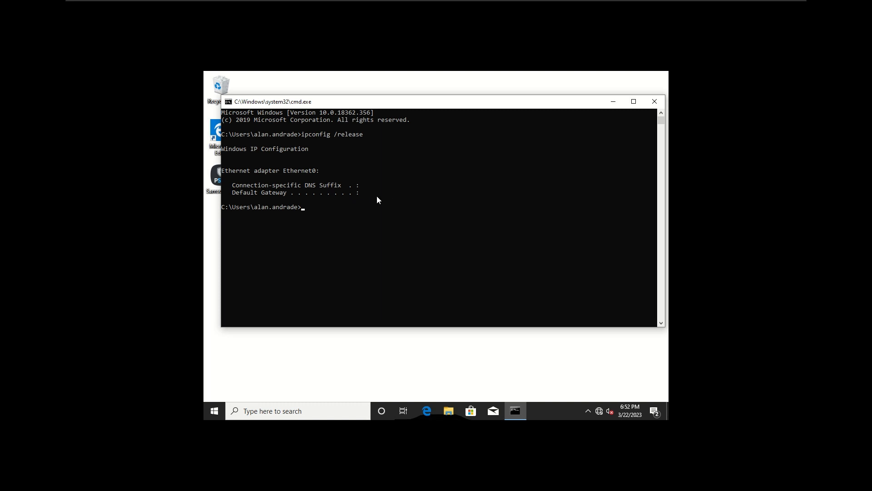
drag(356, 184, 373, 195)
click(412, 200)
Run ipconfig /renew and check the newly assigned address details
key(Up)
key(BackSpace)
key(BackSpace)
key(BackSpace)
key(BackSpace)
key(BackSpace)
text(new)
key(Return)
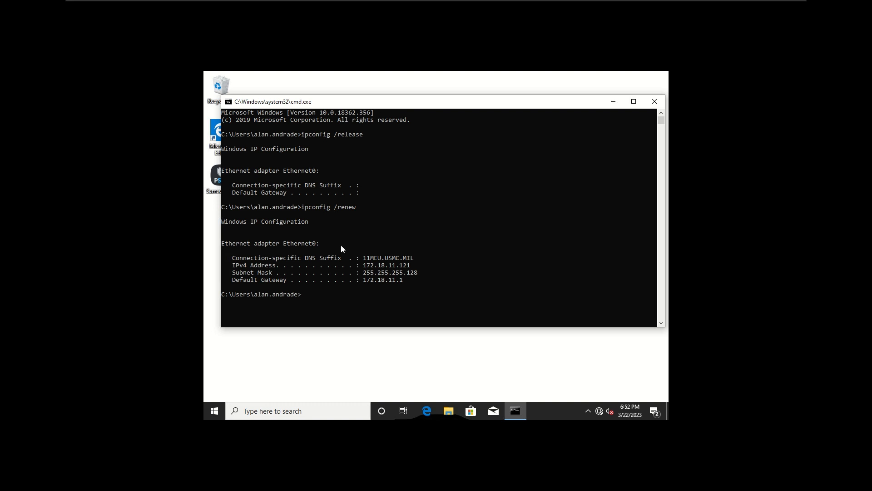
drag(362, 258, 405, 276)
Run ipconfig /all and check the DHCP server 172.18.11.25 and DNS server addresses
key(Up)
key(BackSpace)
key(BackSpace)
key(BackSpace)
key(BackSpace)
key(BackSpace)
text(all)
key(Return)
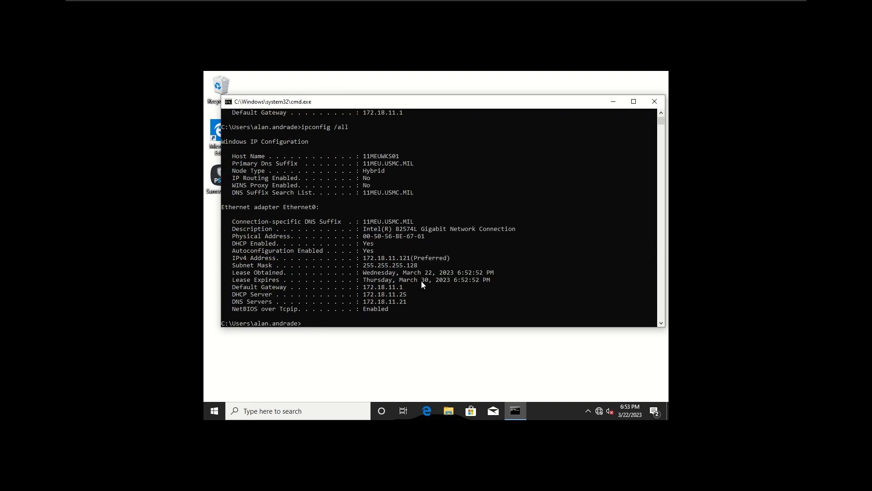
drag(366, 296, 423, 308)
click(425, 306)
scroll(406, 298, up, 1)
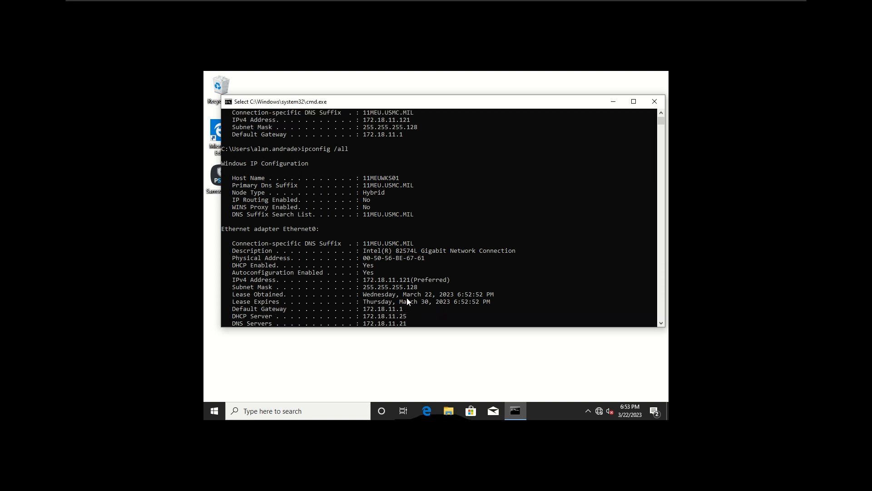
scroll(410, 299, down, 1)
drag(386, 303, 408, 303)
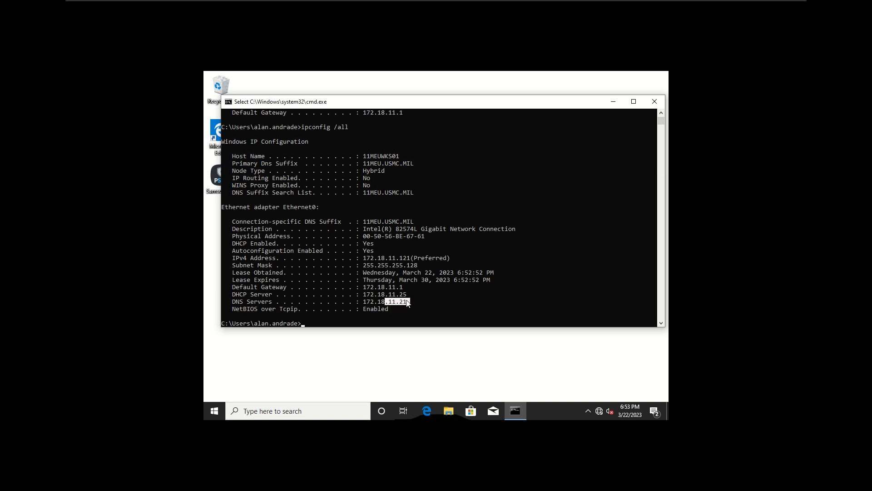
click(418, 294)
On the DHCP server, select the 172.18.11.121 lease for 11MEUWKS01 under Address Leases
mouse_move(432, 2)
click(544, 8)
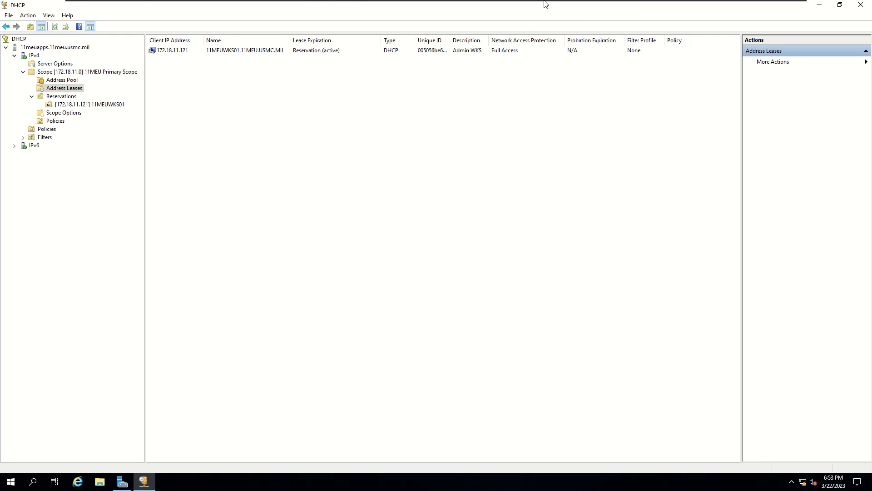
mouse_move(545, 3)
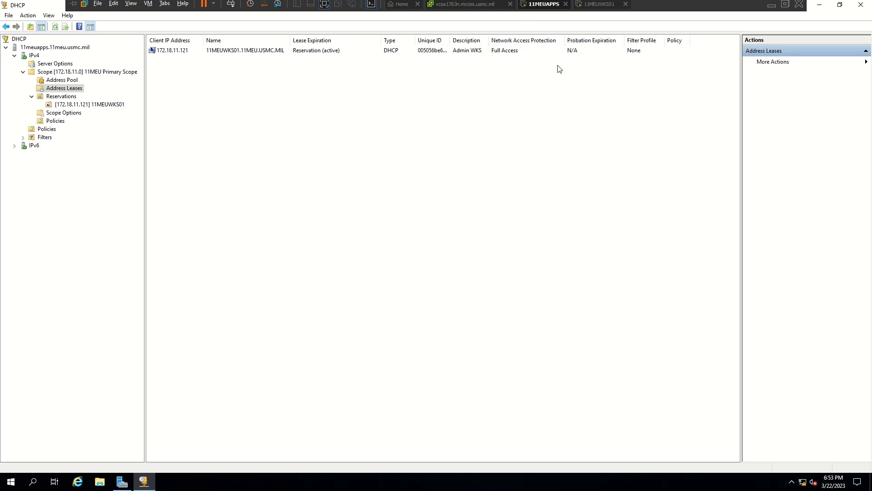
click(309, 51)
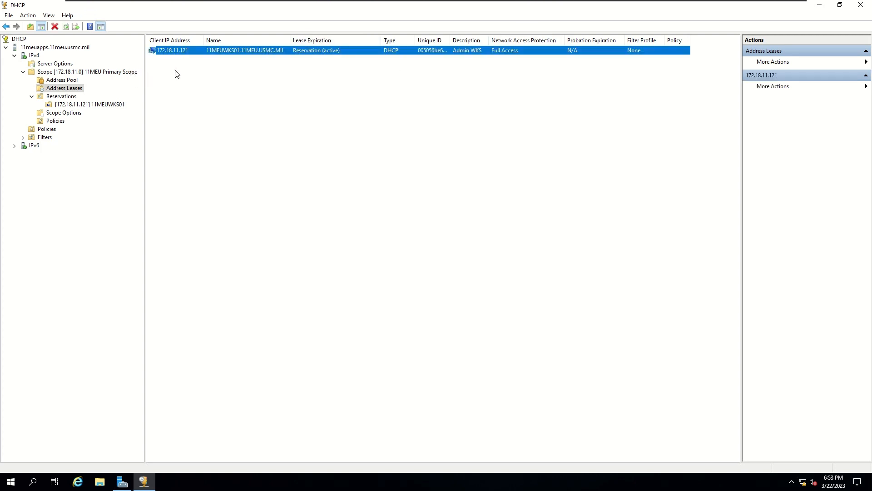